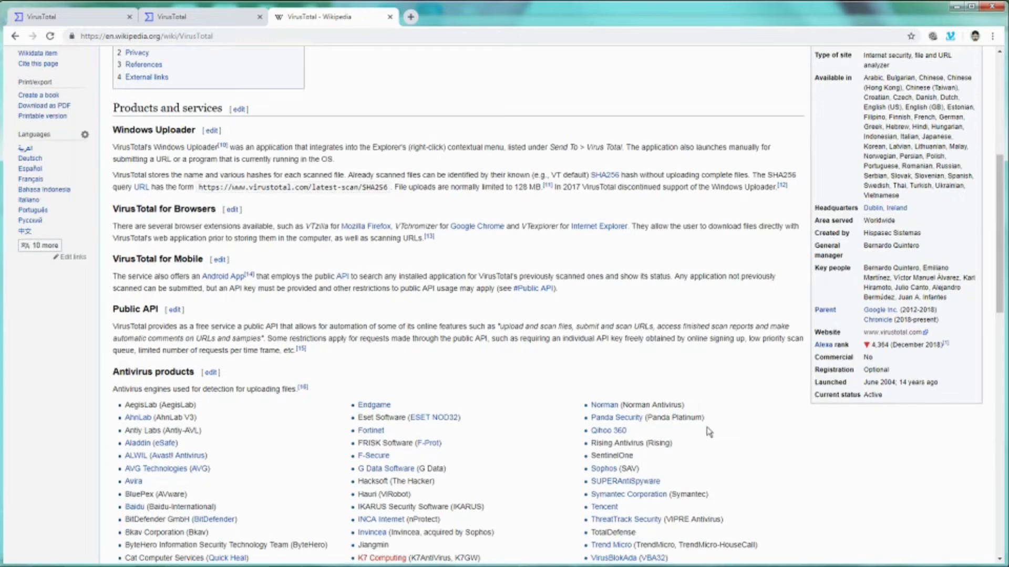
# Step: Review the Wikipedia article's antivirus products, website scanning engines, file characterization tools and privacy sections, and close the article
pyautogui.scroll(-3, 709, 432)
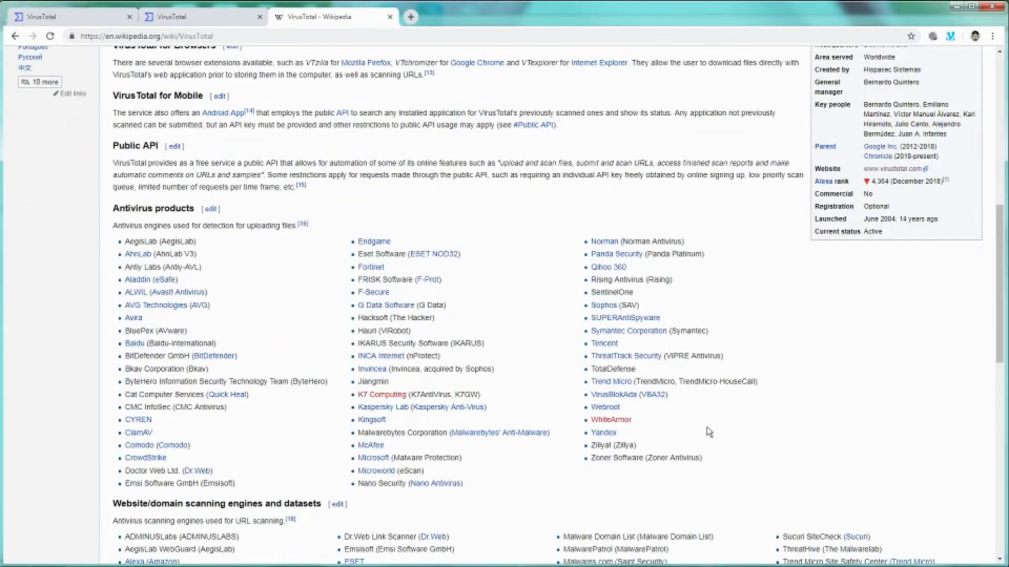
pyautogui.scroll(-6, 709, 432)
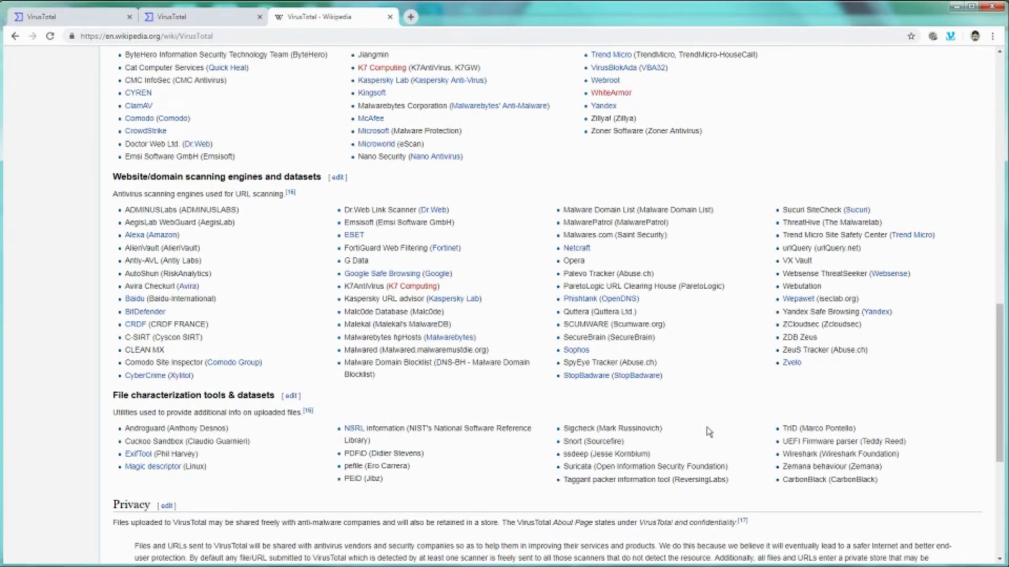
pyautogui.scroll(-3, 709, 432)
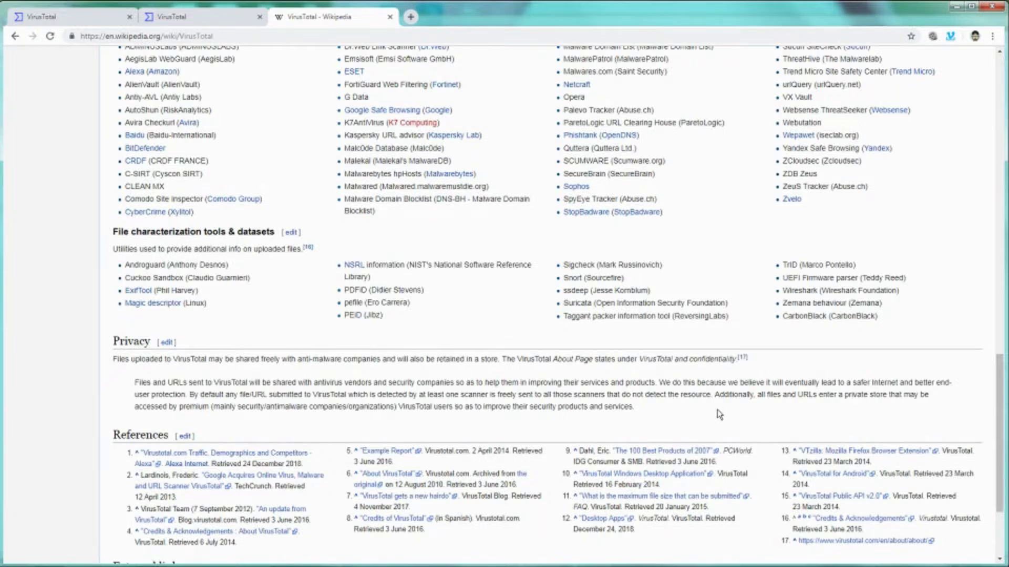
pyautogui.scroll(15, 719, 415)
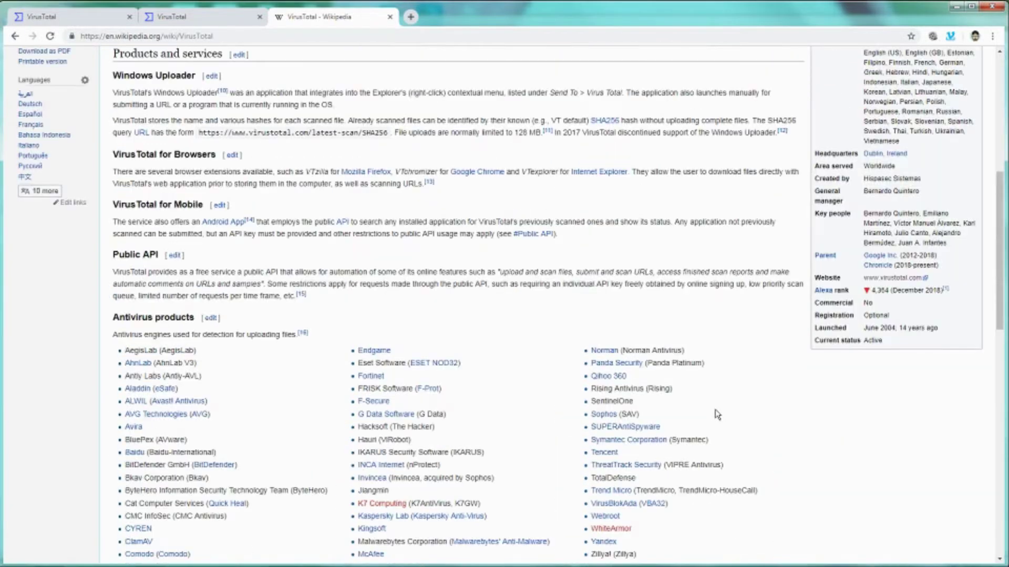
pyautogui.scroll(7, 717, 414)
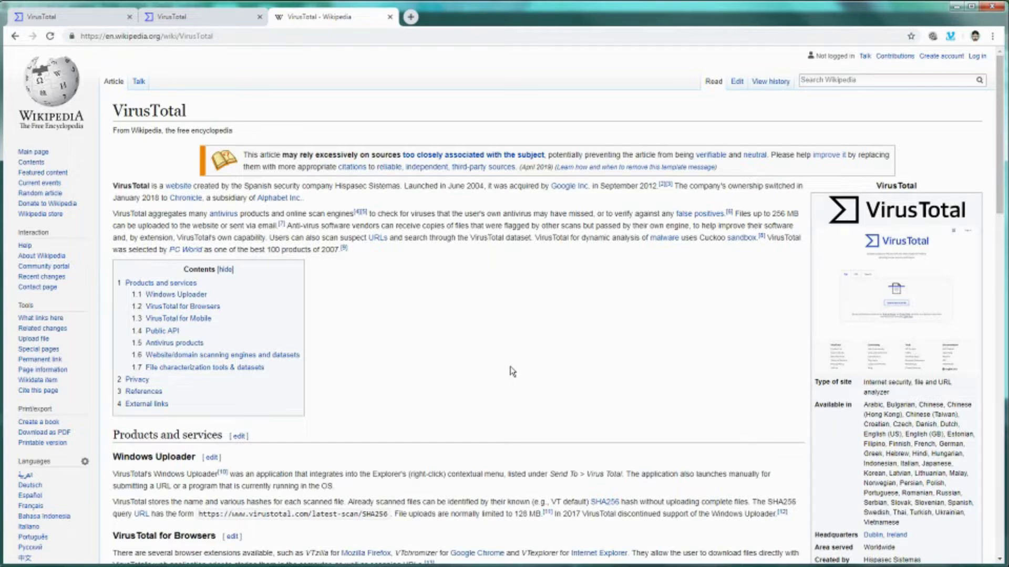
pyautogui.hotkey('ctrl', 'w')
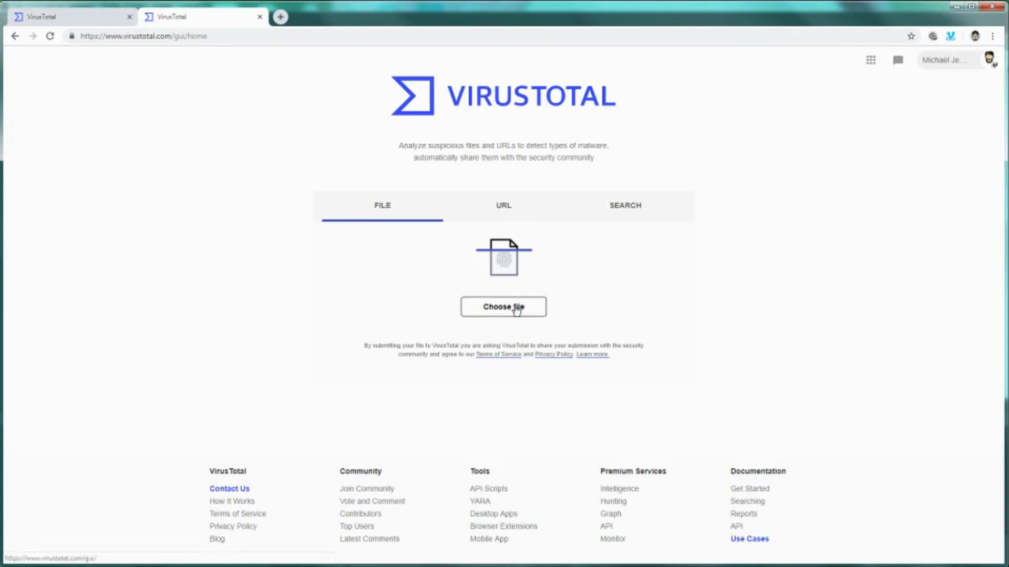
# Step: View the URL scanning option on the VirusTotal home page and close that page
pyautogui.click(507, 207)
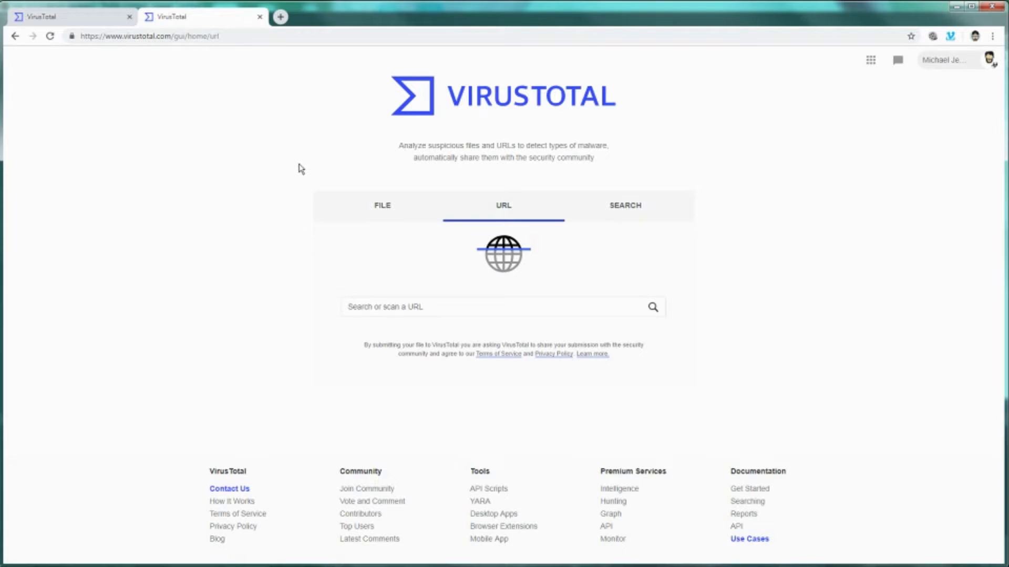
pyautogui.hotkey('ctrl', 'w')
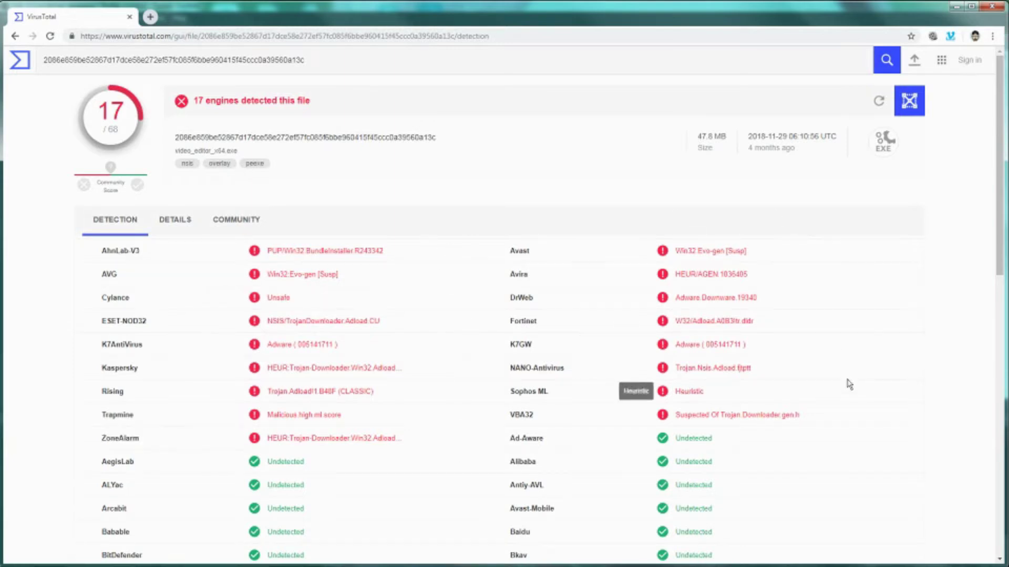
# Step: Examine the full list of antivirus engine detection results for video_editor_x64.exe
pyautogui.scroll(-10, 855, 461)
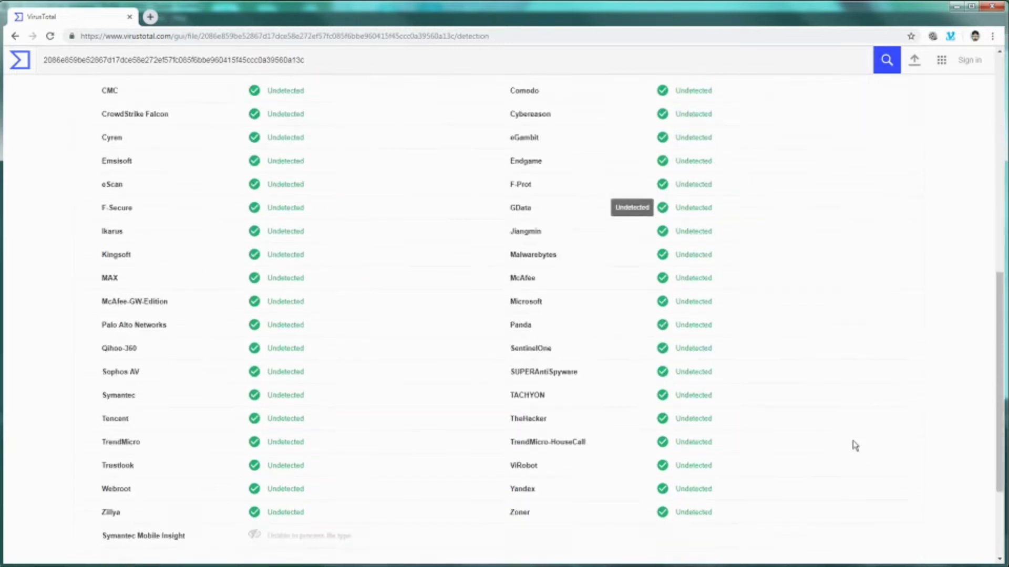
pyautogui.scroll(-1, 855, 446)
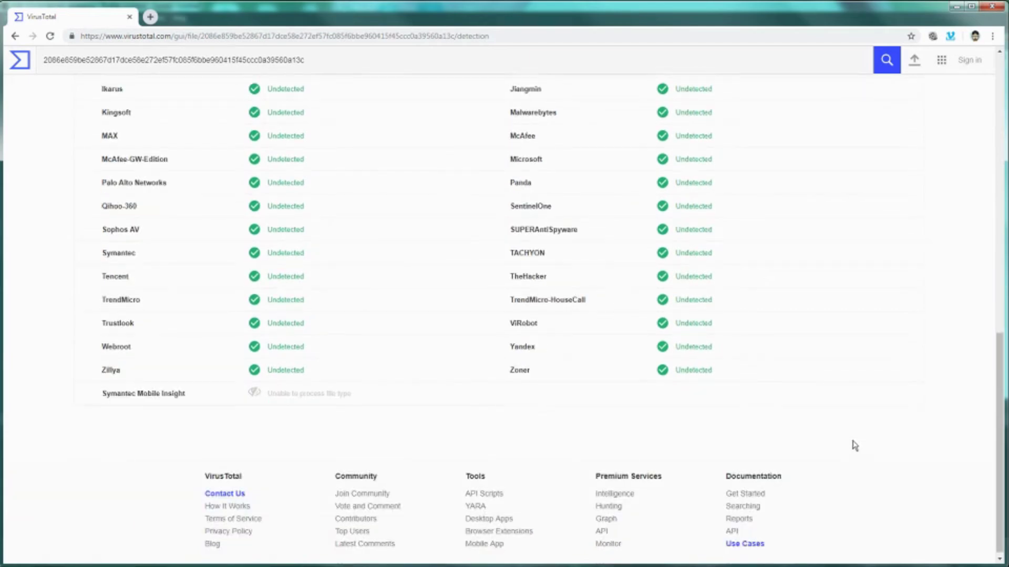
pyautogui.scroll(10, 855, 445)
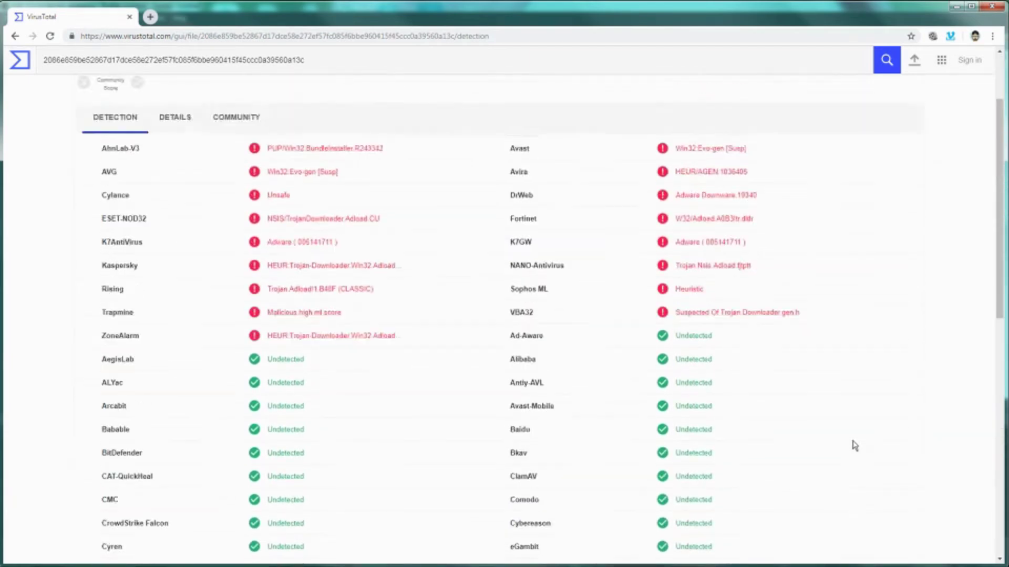
pyautogui.scroll(2, 855, 445)
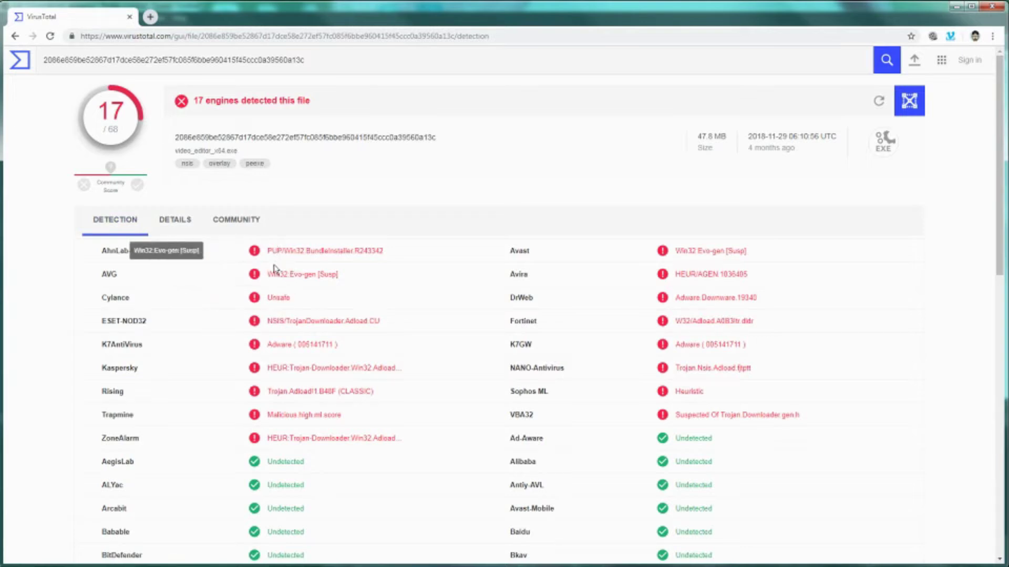
pyautogui.scroll(-5, 354, 405)
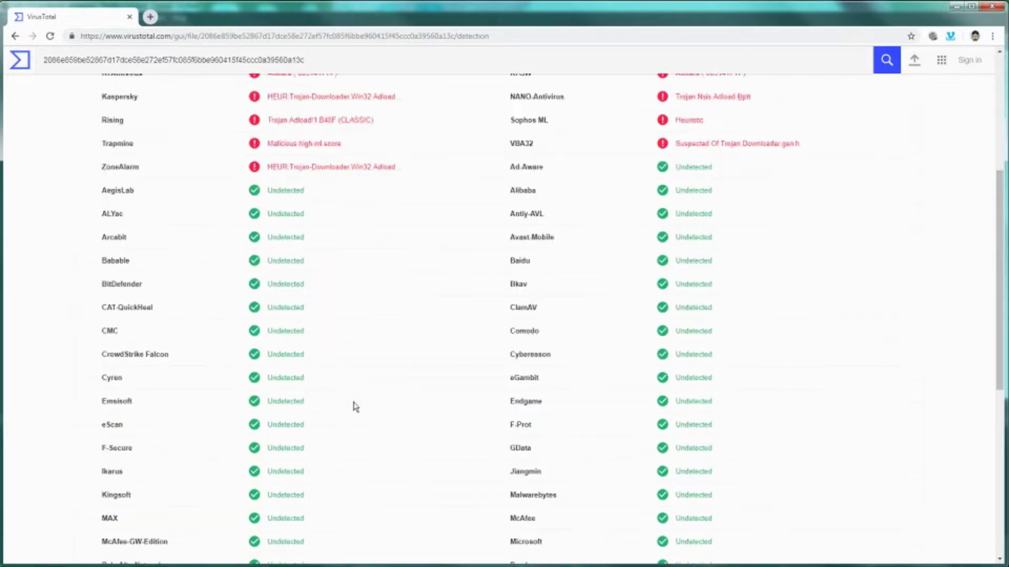
pyautogui.scroll(-7, 355, 406)
pyautogui.scroll(6, 355, 406)
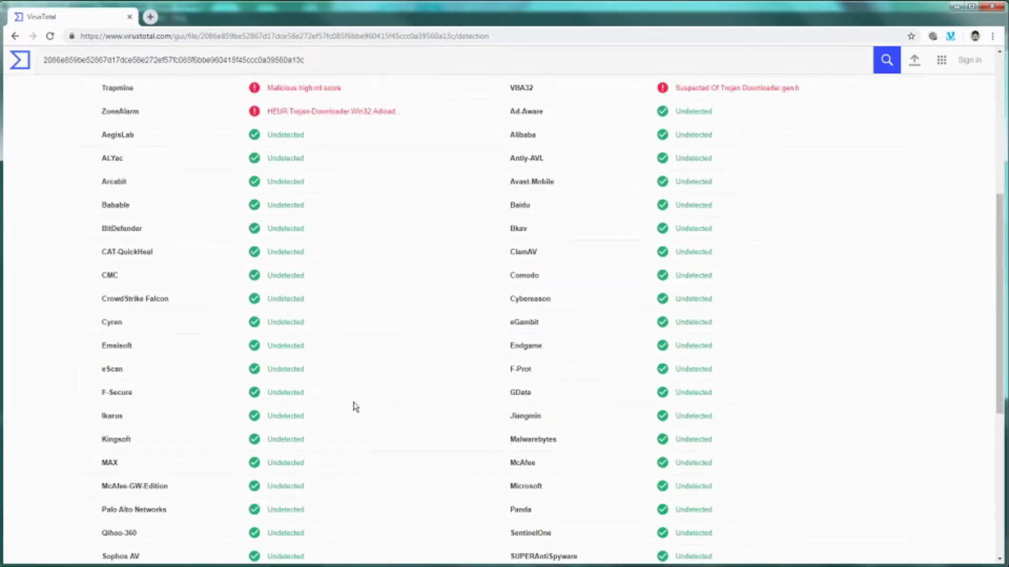
pyautogui.scroll(6, 355, 406)
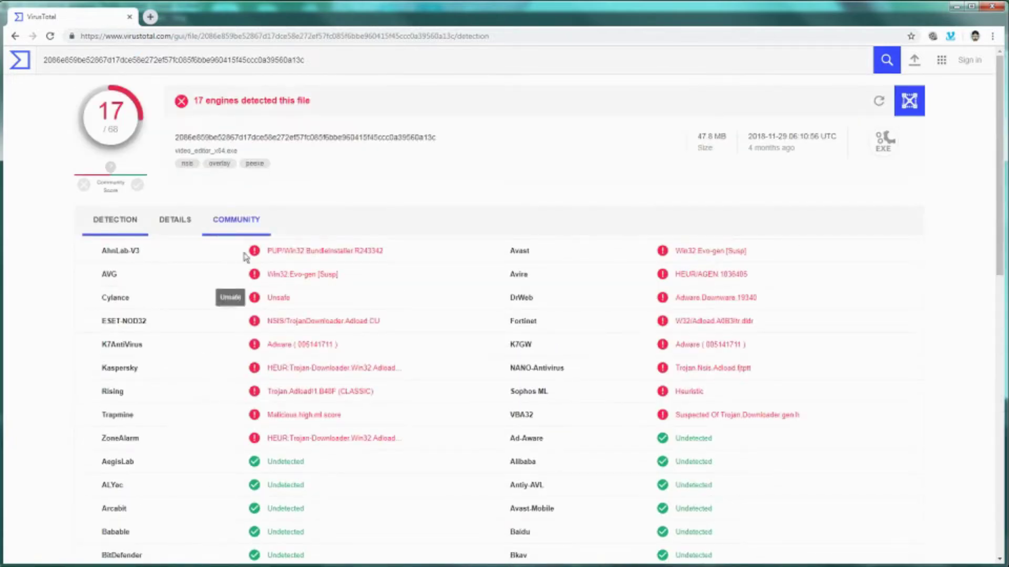
# Step: Examine the file's details, including basic properties, ExifTool metadata, history and portable executable information
pyautogui.click(170, 221)
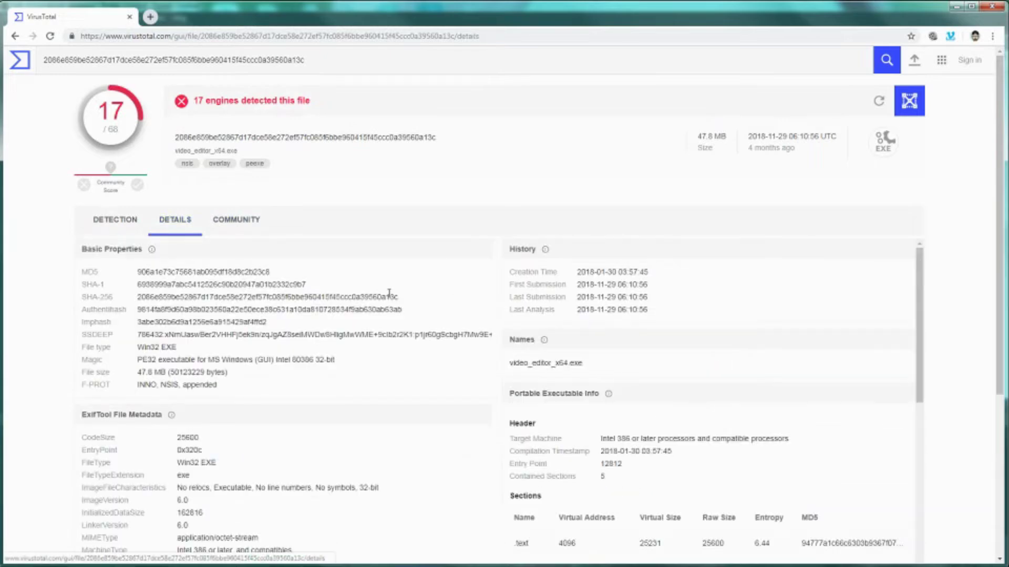
pyautogui.scroll(-2, 415, 294)
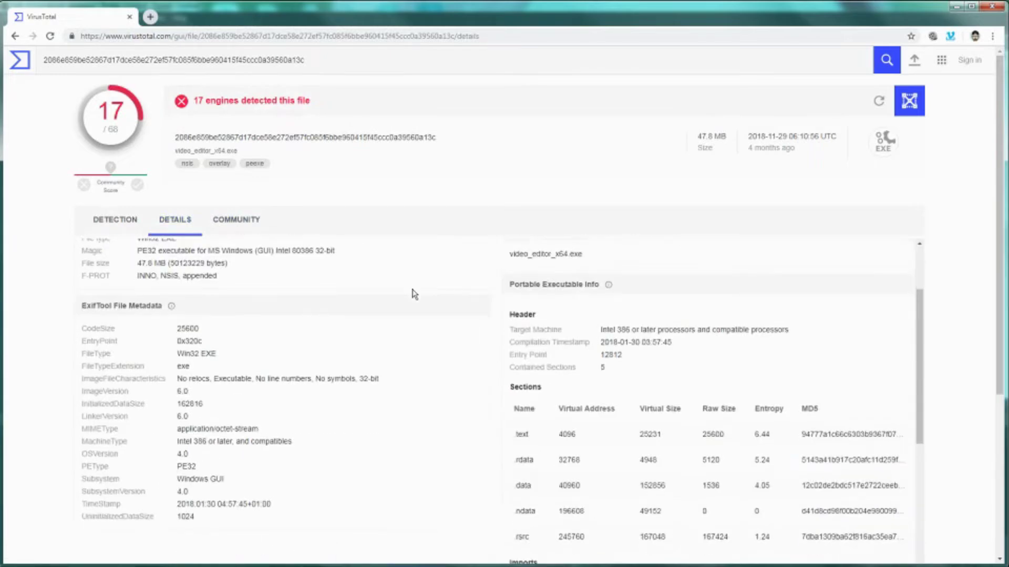
pyautogui.scroll(2, 414, 293)
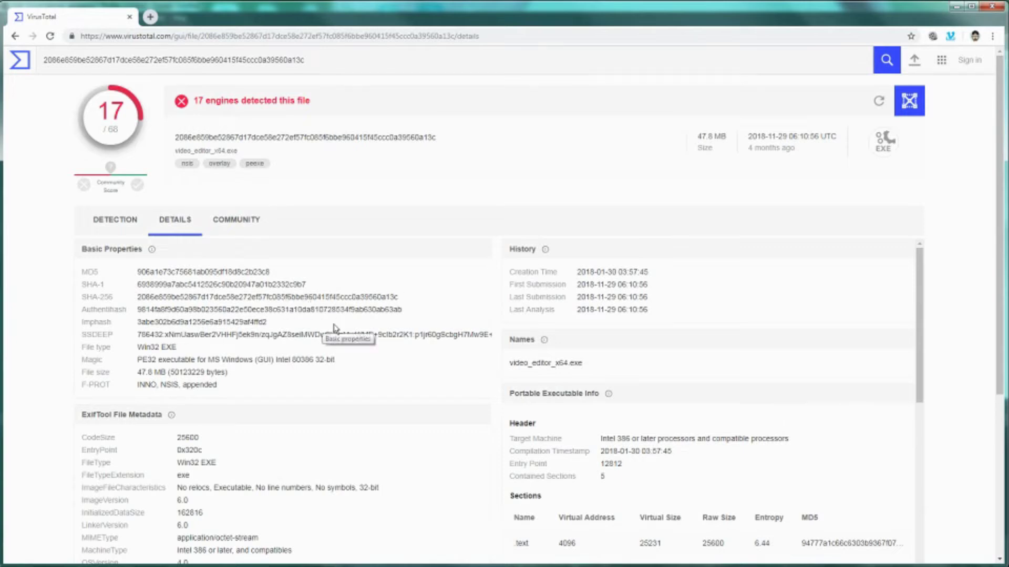
pyautogui.scroll(-2, 414, 353)
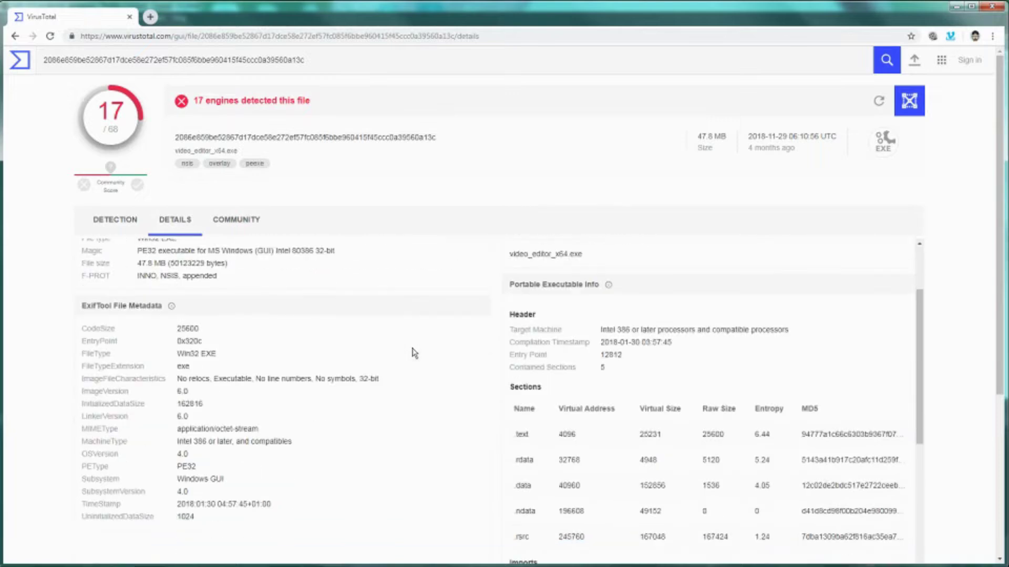
pyautogui.scroll(-6, 414, 353)
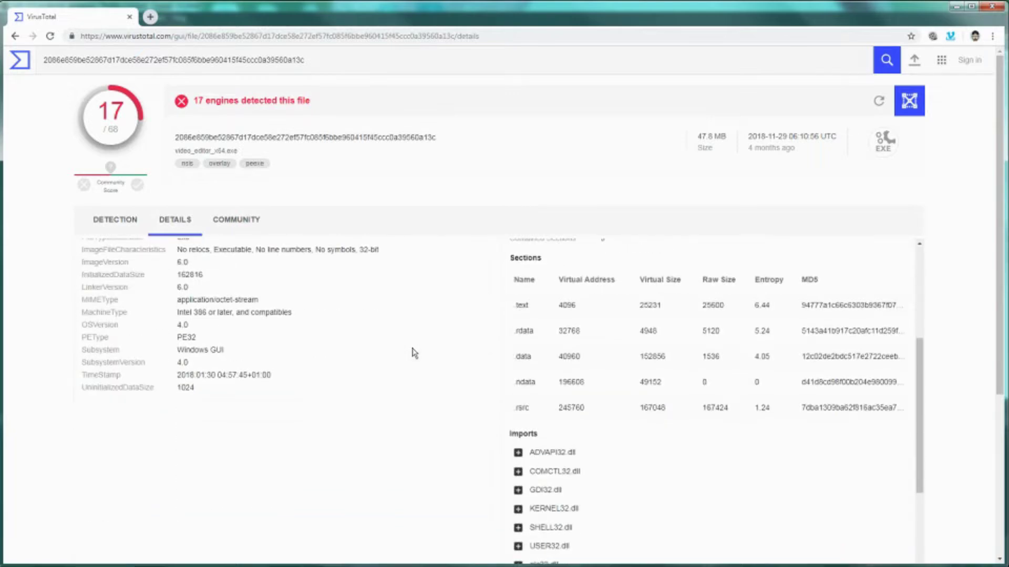
pyautogui.scroll(-10, 415, 353)
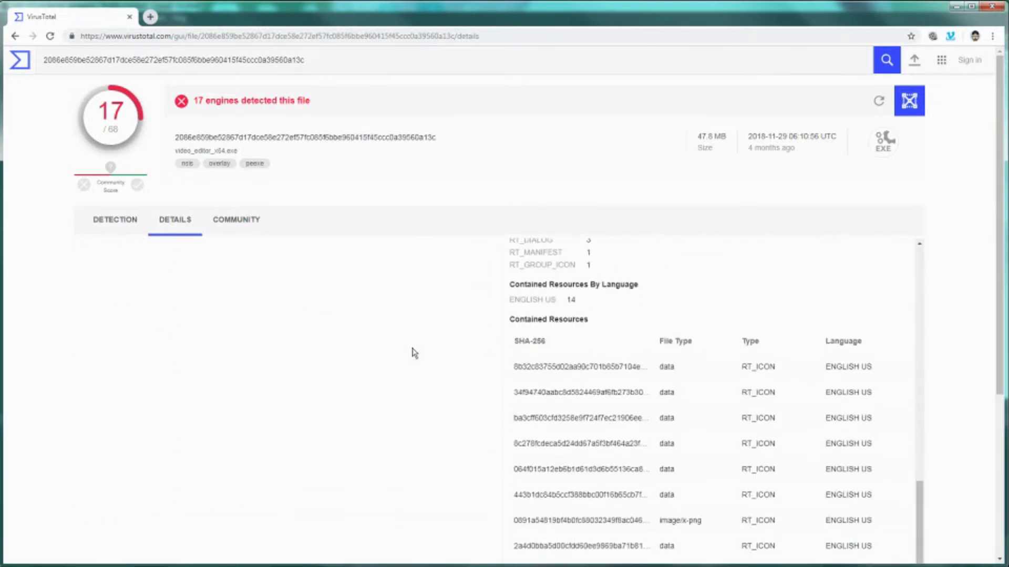
pyautogui.scroll(10, 413, 353)
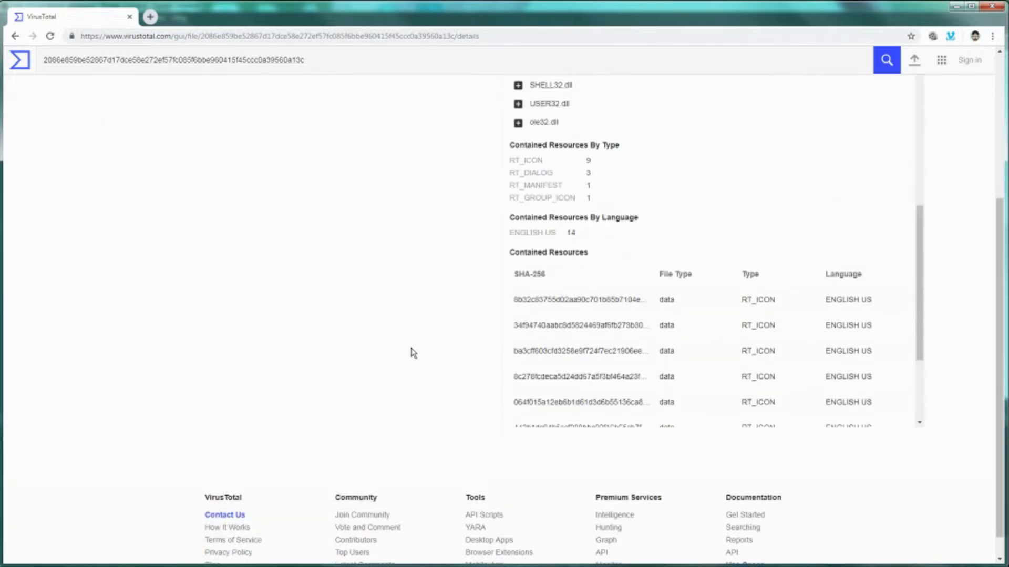
pyautogui.scroll(4, 413, 353)
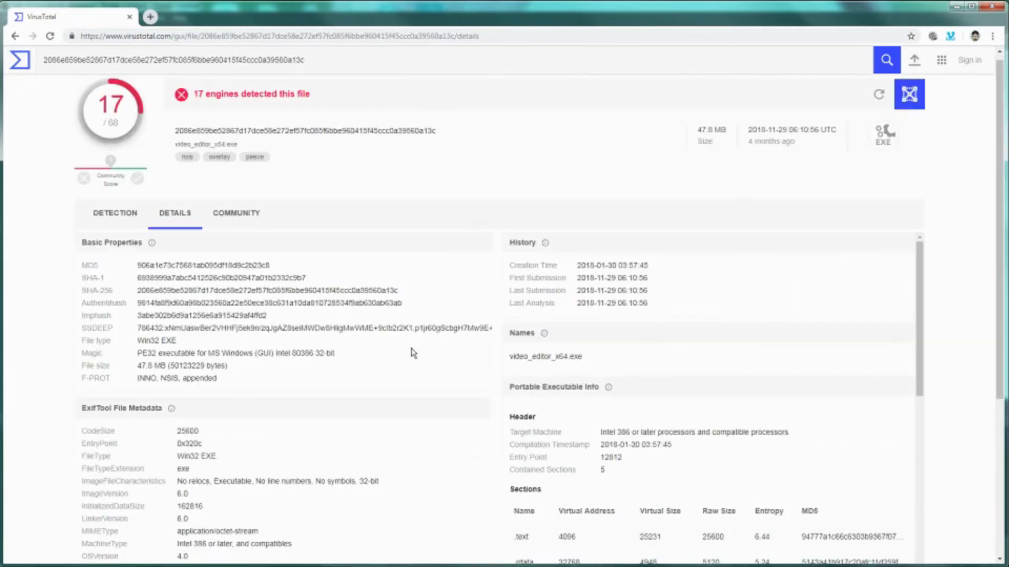
# Step: Check the community comments on the file and return to its details
pyautogui.click(243, 221)
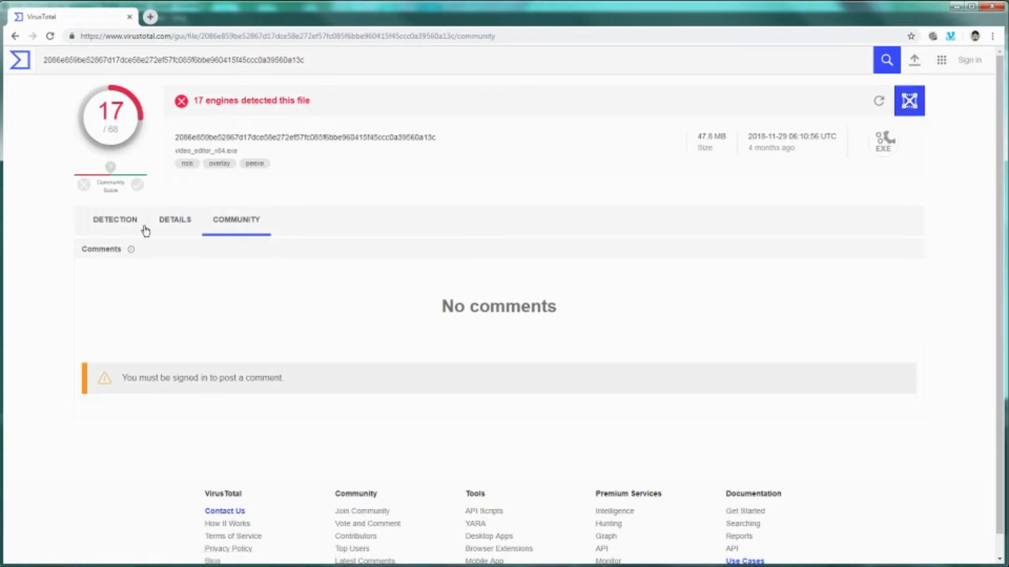
pyautogui.moveTo(130, 253)
pyautogui.click(174, 223)
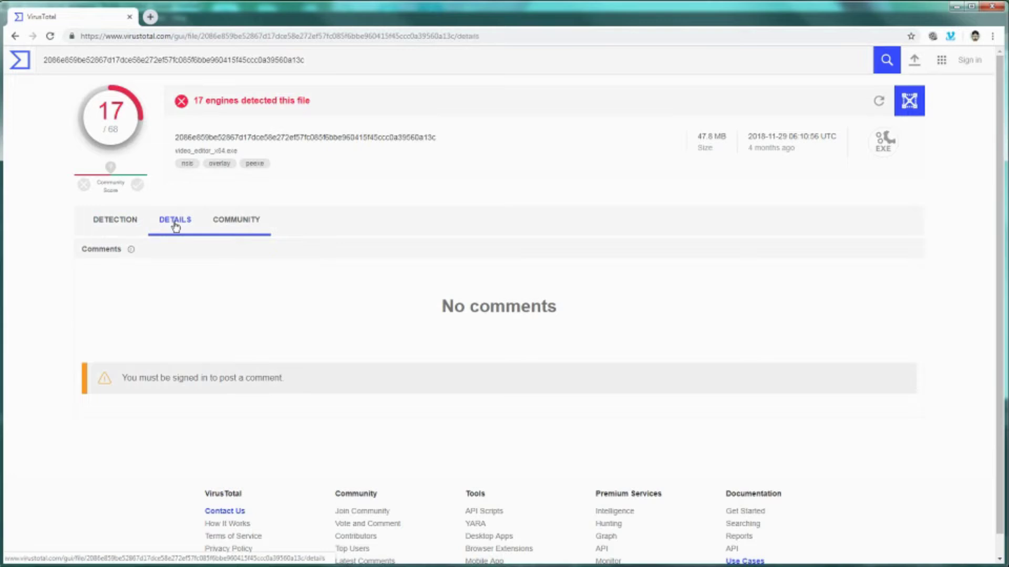
pyautogui.moveTo(152, 251)
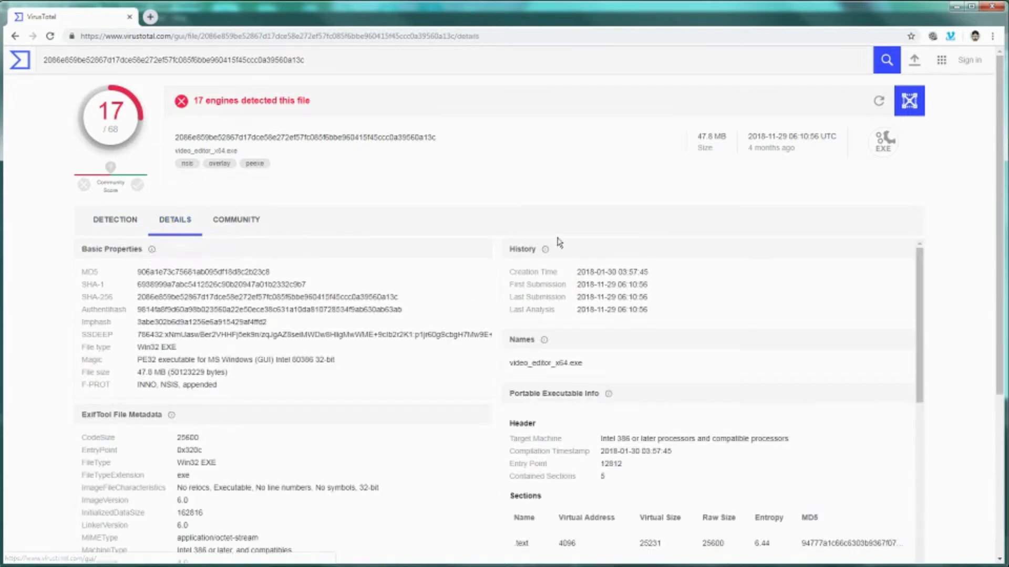
# Step: Expand the ADVAPI32.dll entry under Imports and review its imported functions
pyautogui.moveTo(923, 322); pyautogui.dragTo(731, 401)
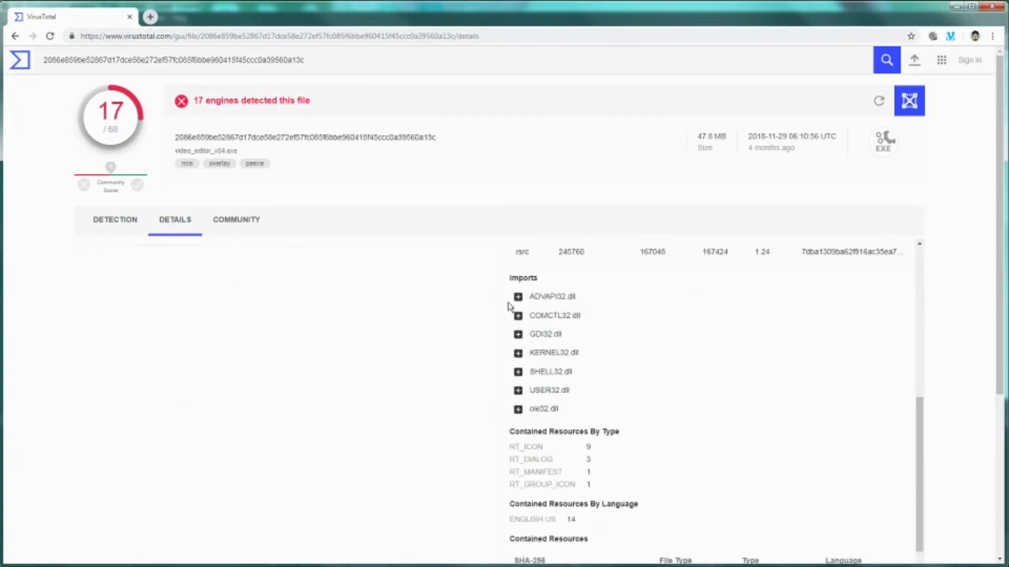
pyautogui.scroll(-15, 512, 363)
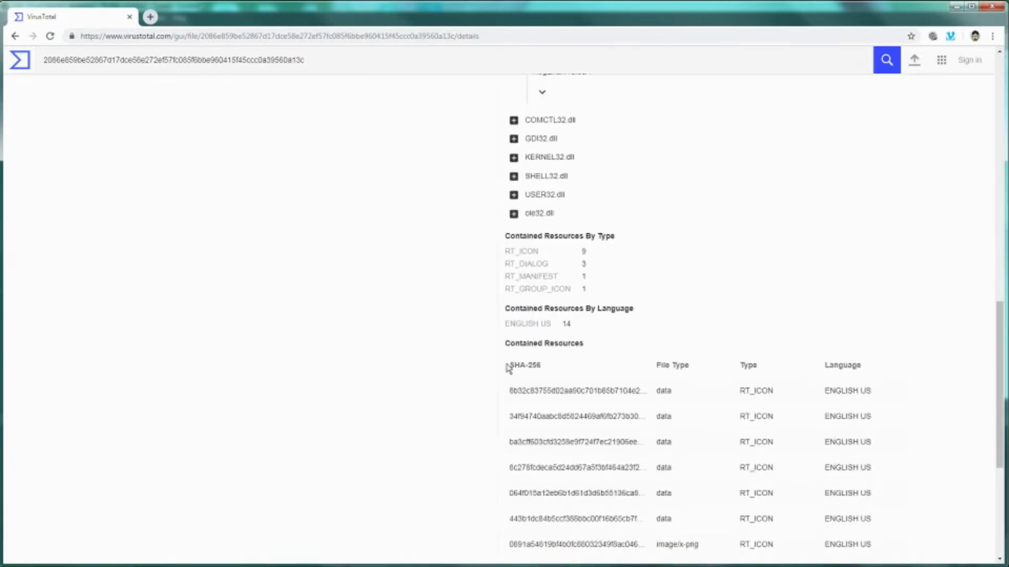
pyautogui.scroll(2, 508, 362)
pyautogui.scroll(3, 508, 248)
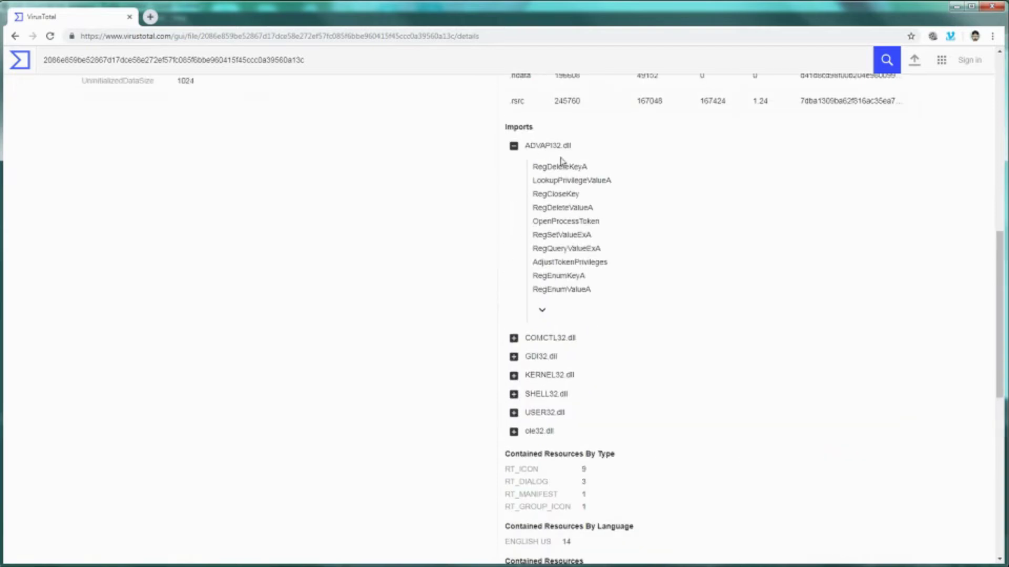
pyautogui.scroll(-1, 623, 316)
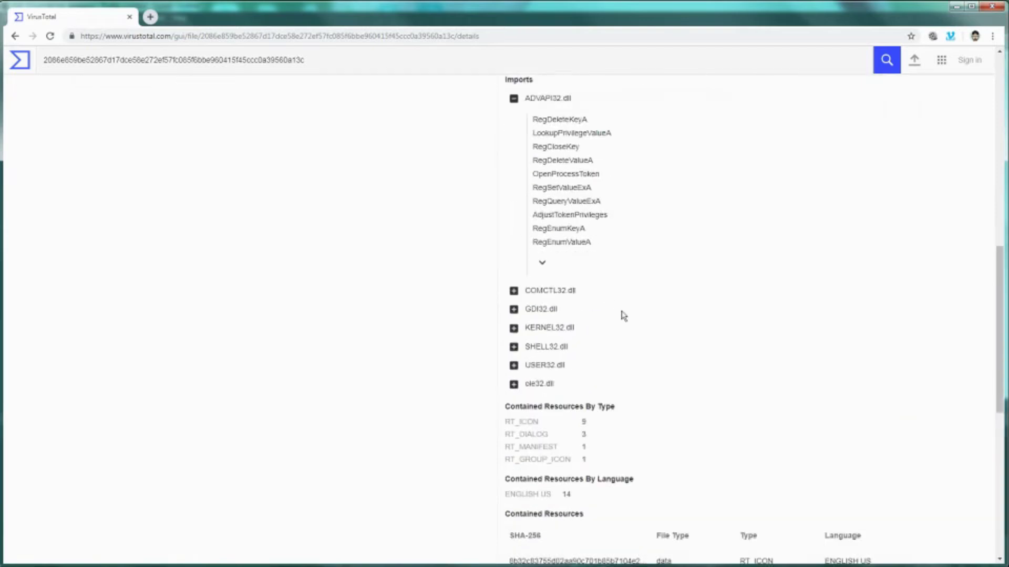
pyautogui.scroll(-3, 623, 316)
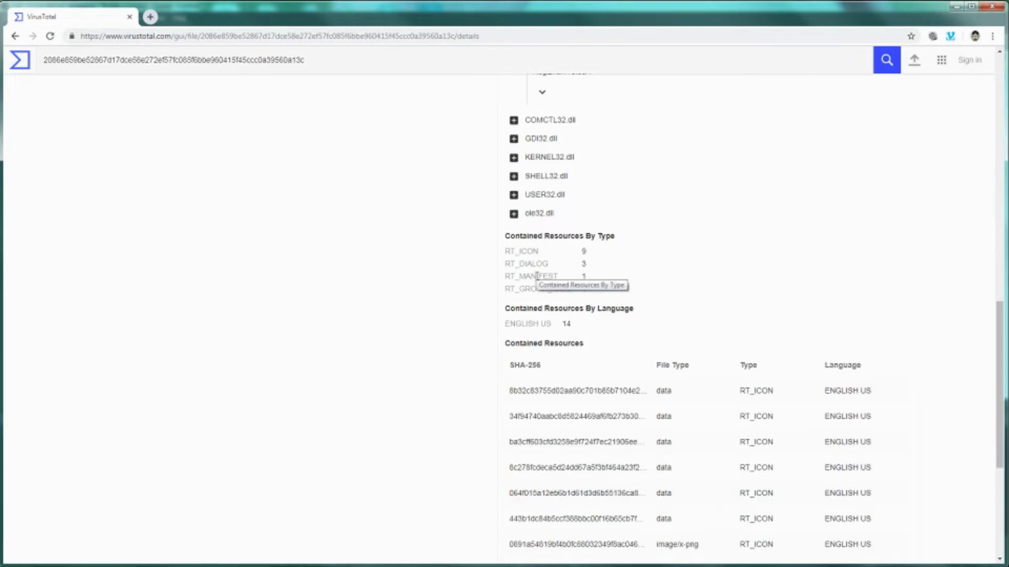
# Step: Expand the Contained Resources table to show all its entries, and return to the start of the file details
pyautogui.scroll(-5, 538, 286)
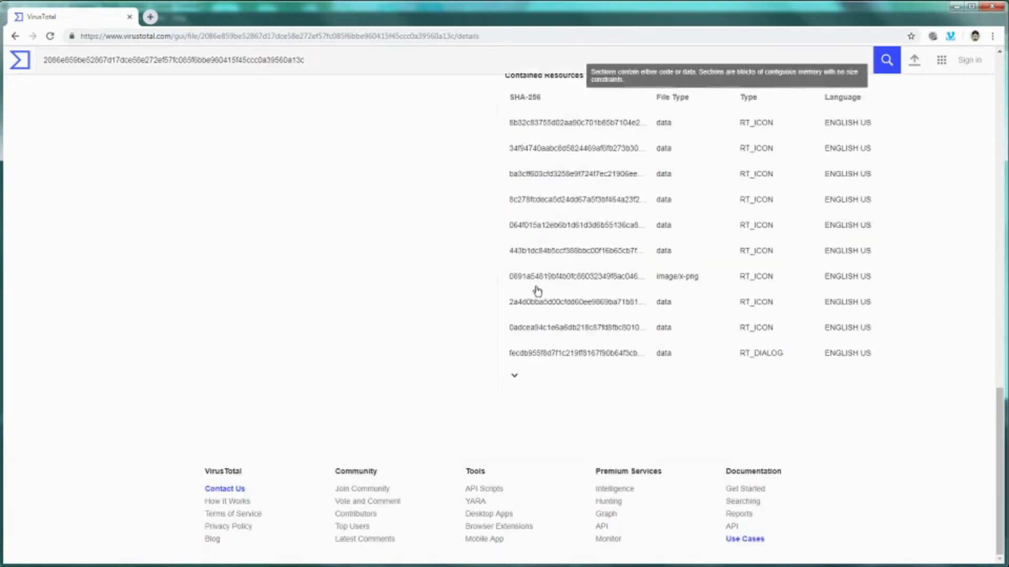
pyautogui.click(514, 376)
pyautogui.scroll(-2, 516, 373)
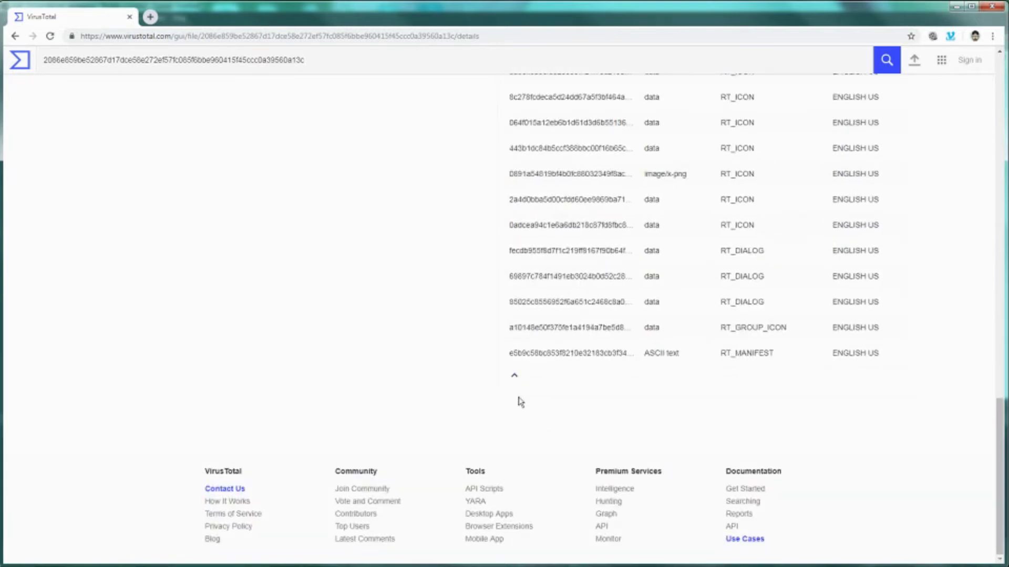
pyautogui.scroll(20, 351, 331)
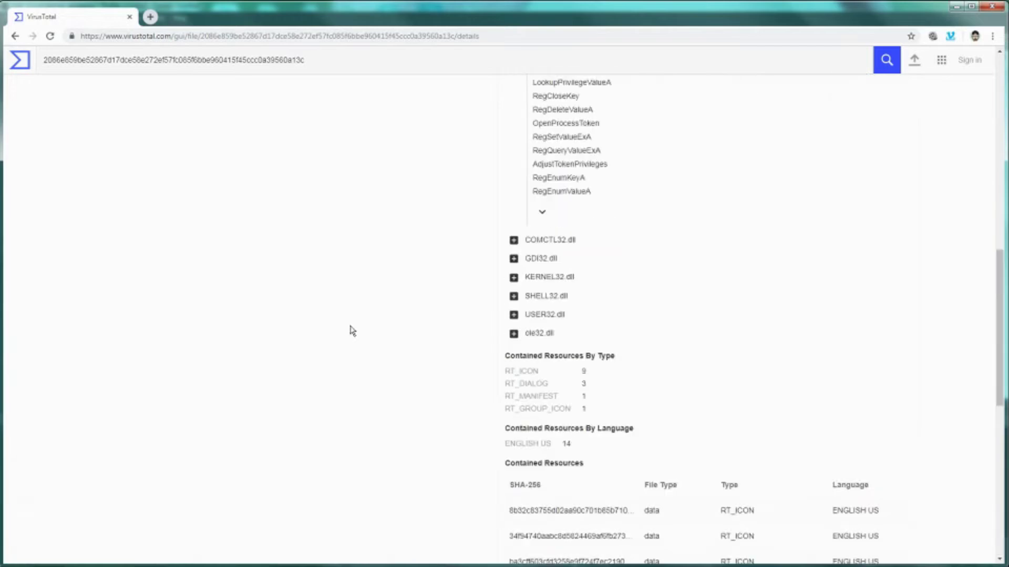
pyautogui.scroll(3, 351, 331)
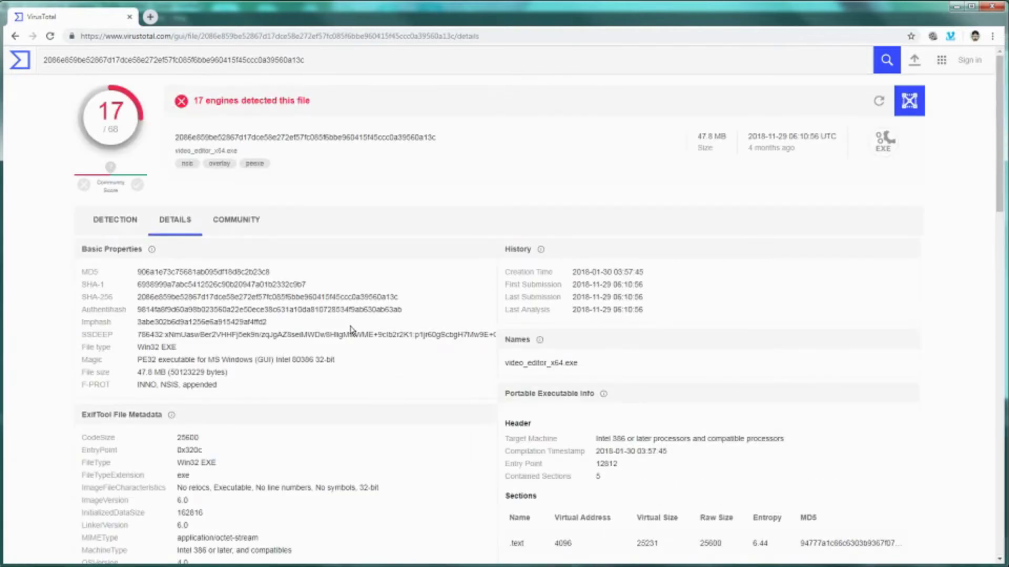
# Step: Review the antivirus engine verdicts for video_editor_x64.exe and check the link options of its nsis tag
pyautogui.click(113, 221)
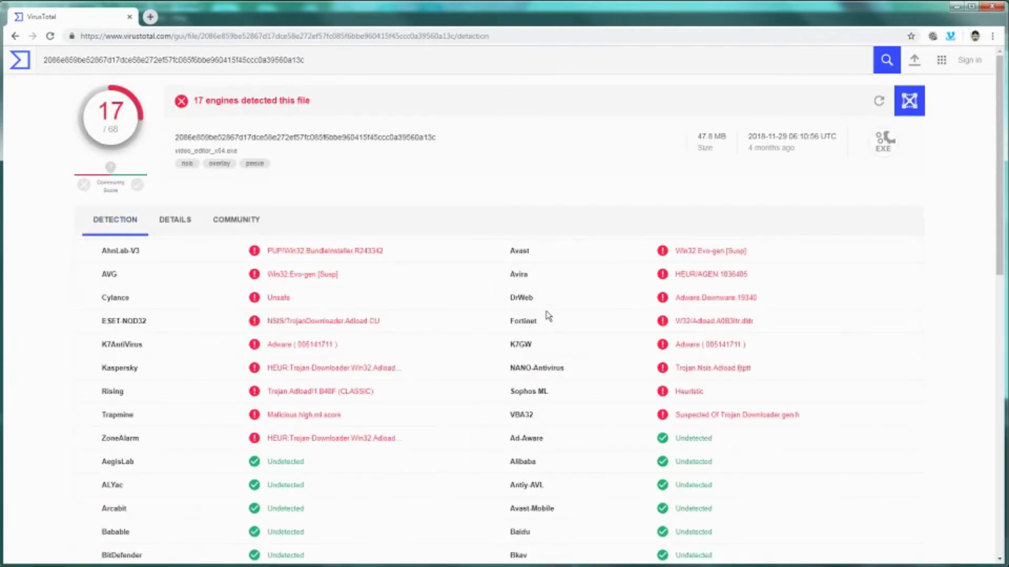
pyautogui.scroll(-10, 573, 350)
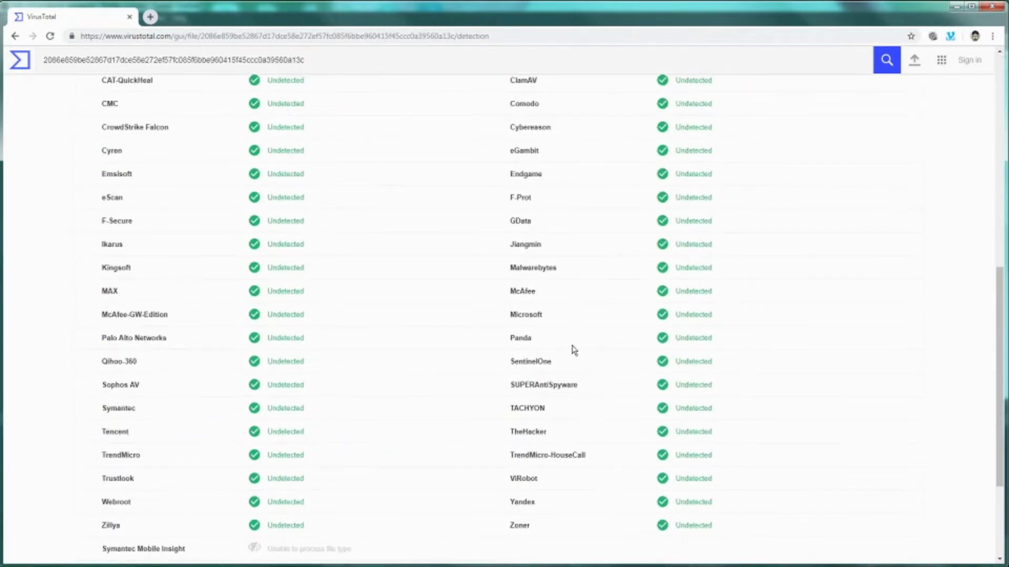
pyautogui.scroll(-3, 574, 351)
pyautogui.scroll(13, 575, 350)
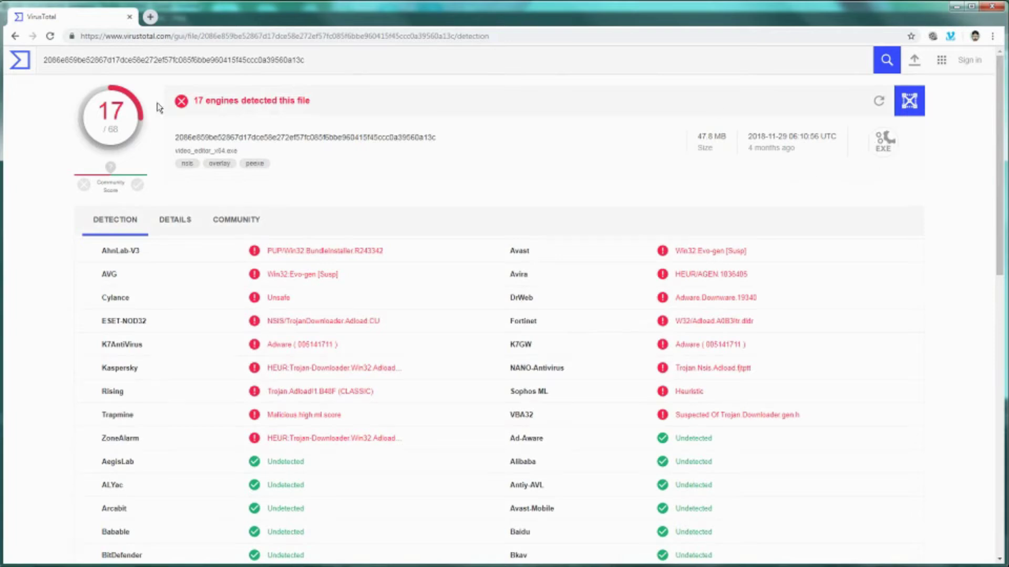
pyautogui.rightClick(189, 169)
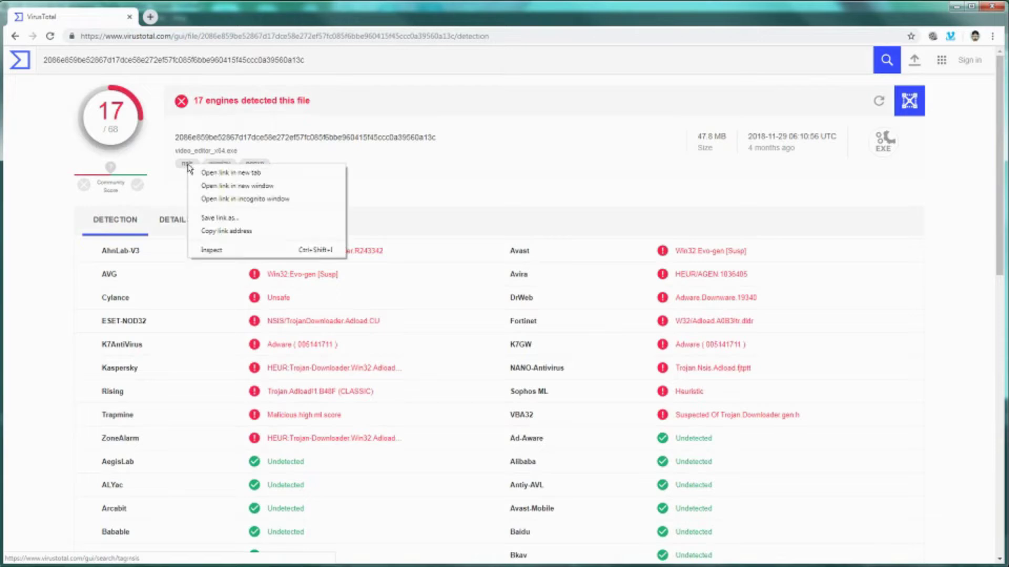
pyautogui.click(206, 187)
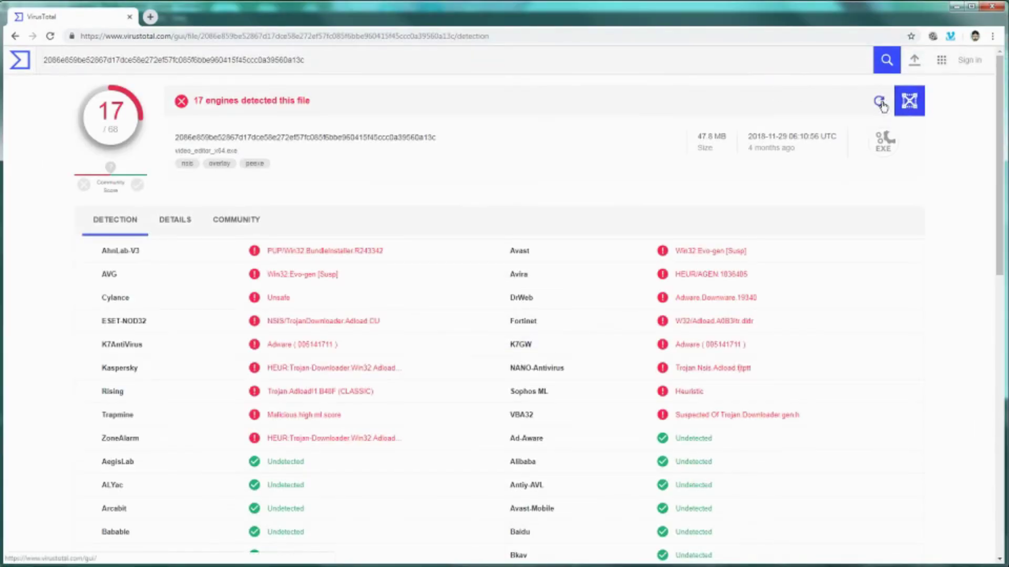
# Step: Open video_editor_x64.exe in VirusTotal Graph and advance the welcome tour to the Node types page
pyautogui.click(909, 102)
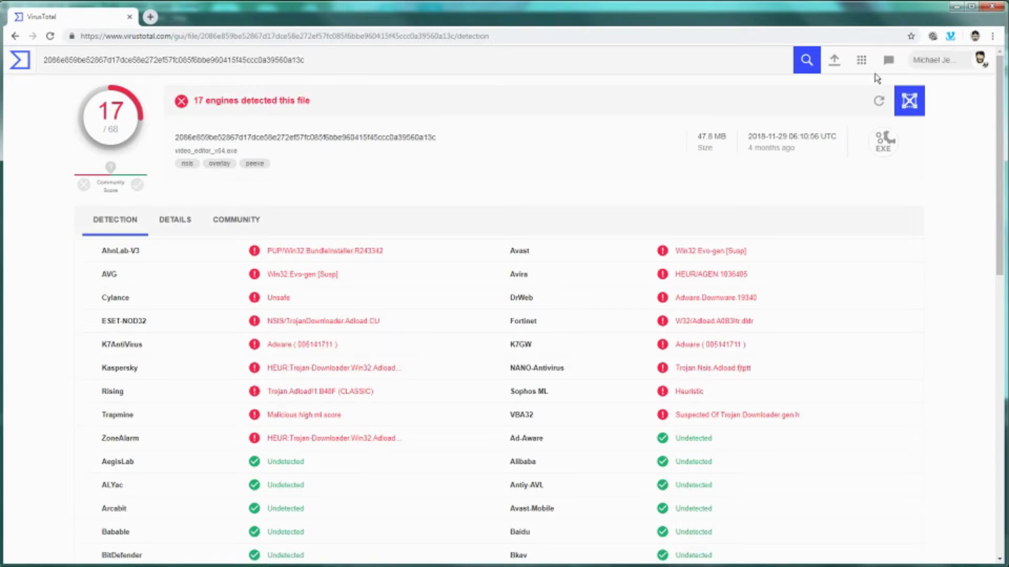
pyautogui.click(909, 101)
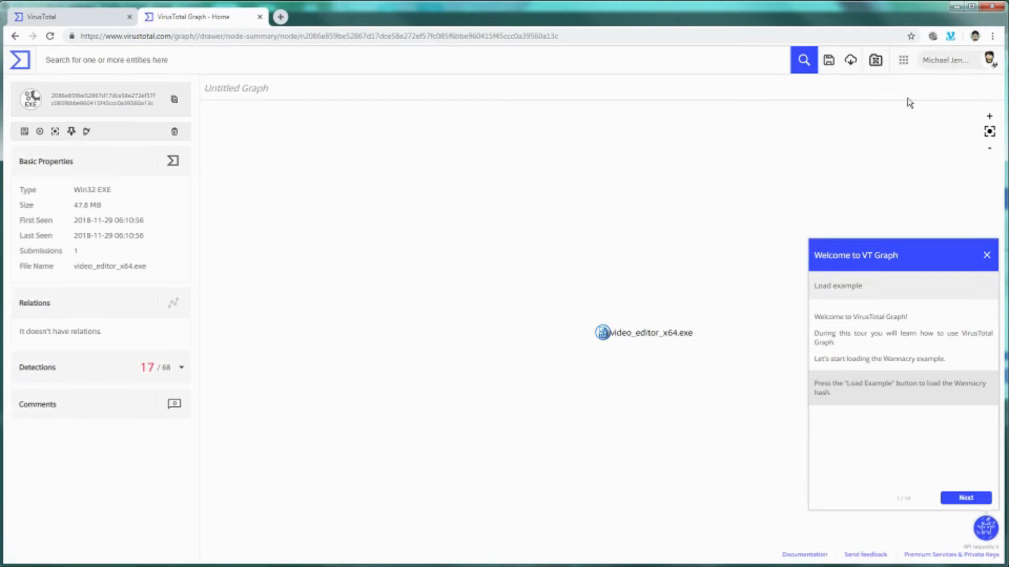
pyautogui.moveTo(604, 335)
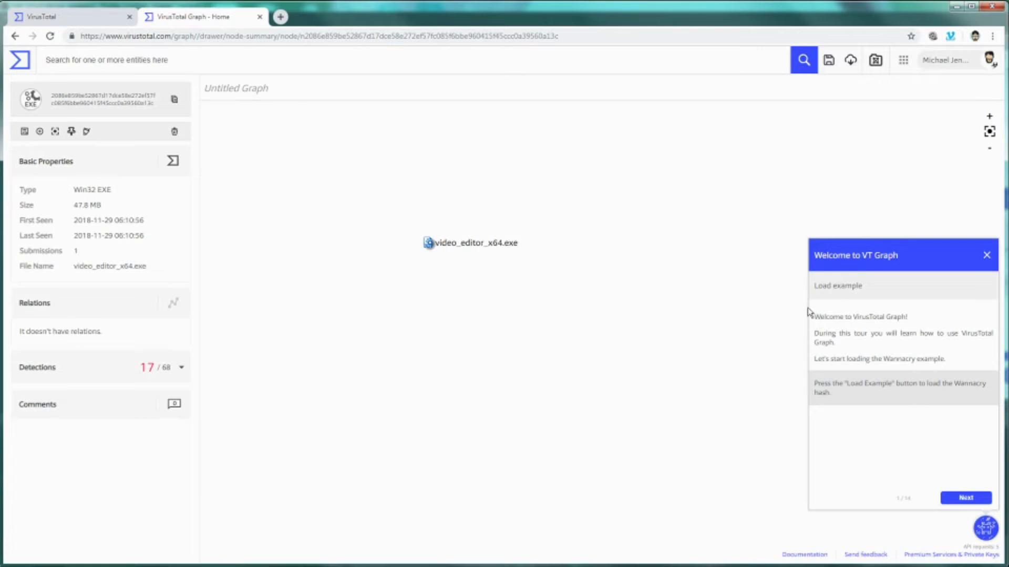
pyautogui.click(968, 503)
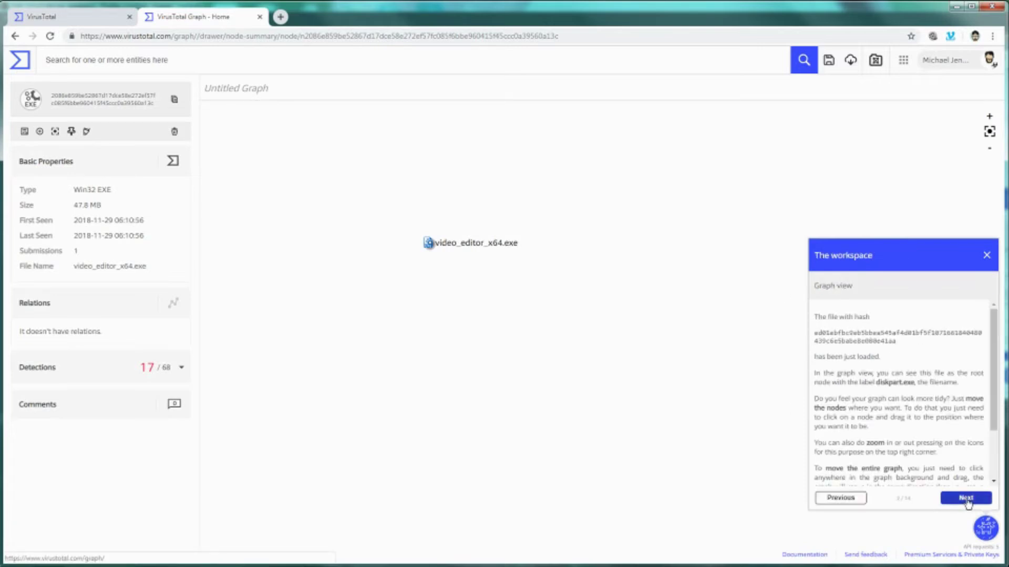
pyautogui.click(967, 503)
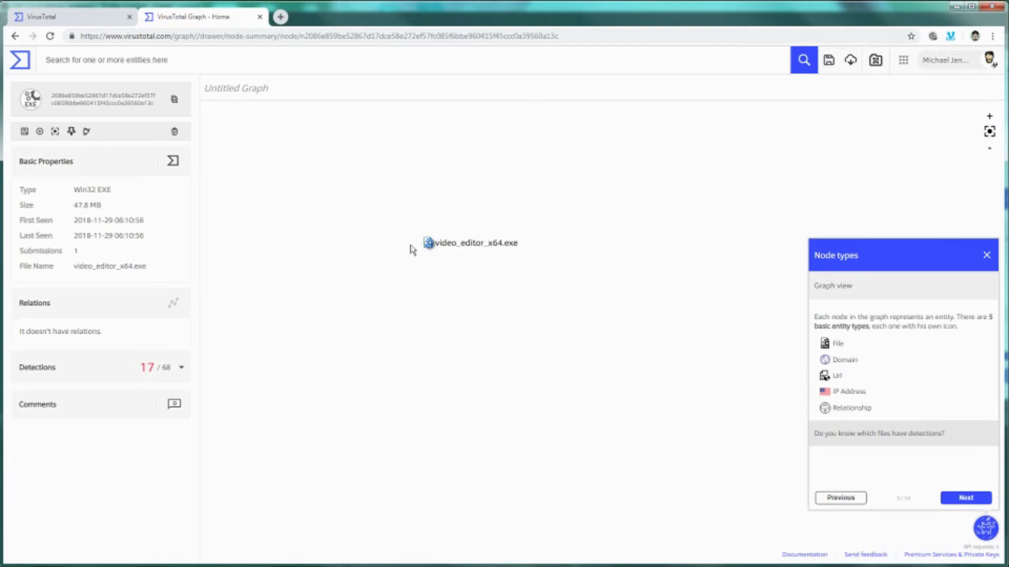
# Step: Check the video_editor_x64.exe node's summary and its list of detections in the graph, and reposition the node
pyautogui.moveTo(430, 245)
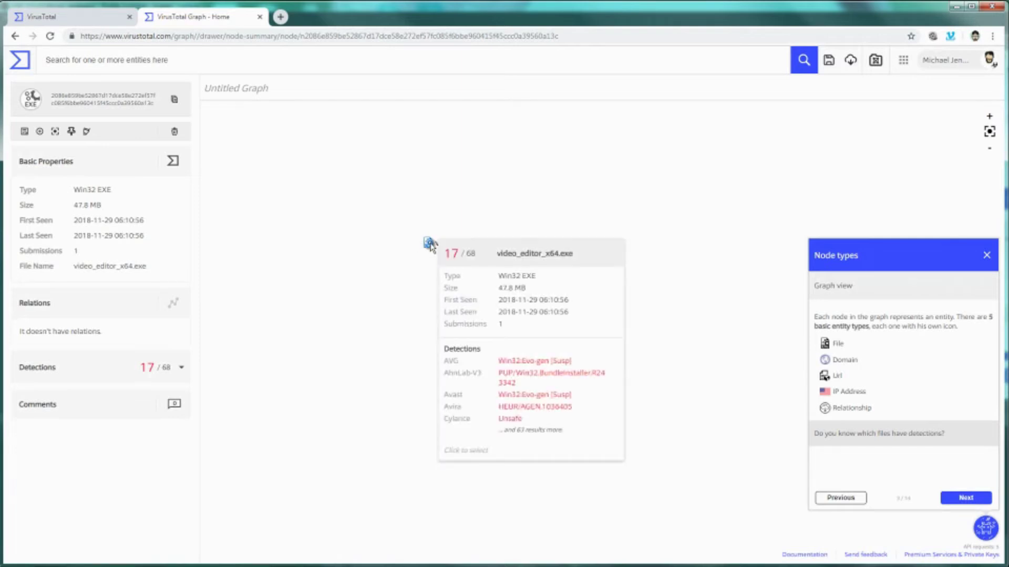
pyautogui.click(181, 368)
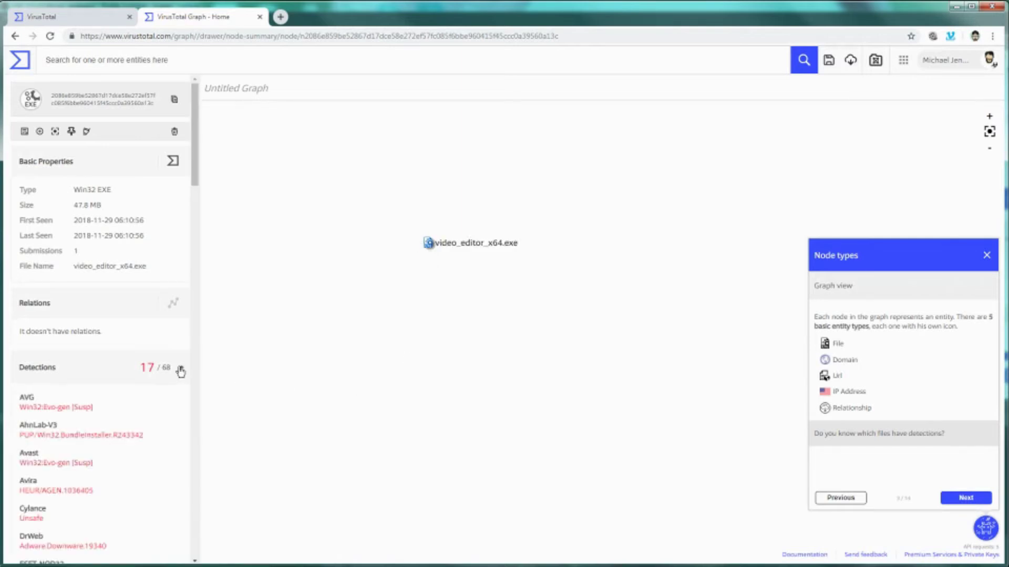
pyautogui.click(180, 370)
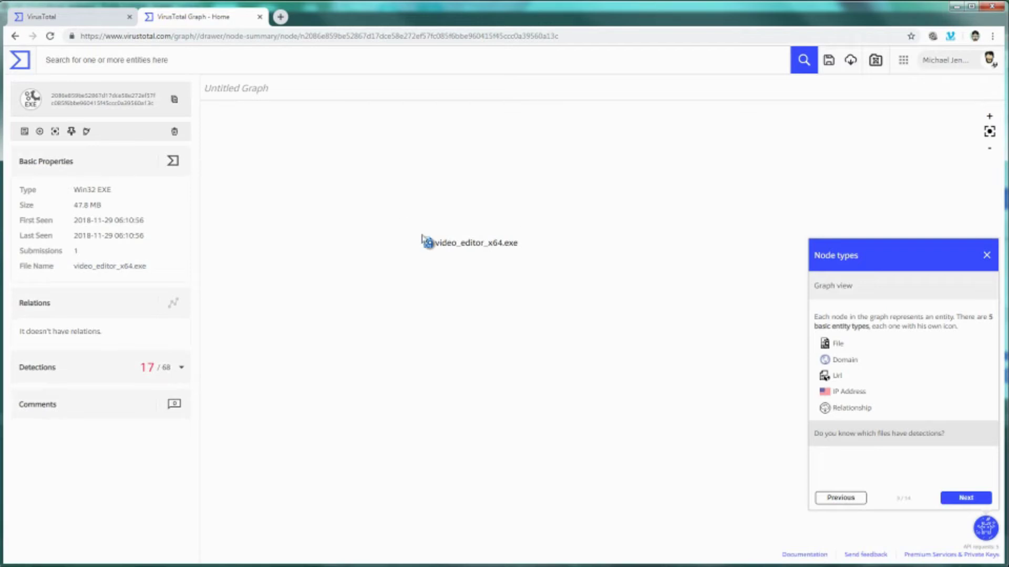
pyautogui.moveTo(429, 244); pyautogui.dragTo(476, 321)
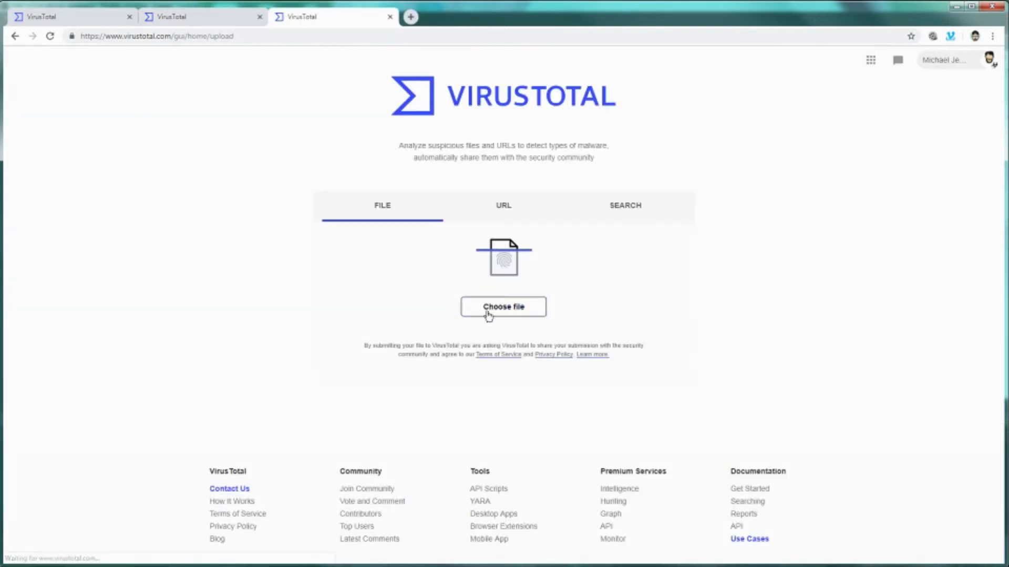
# Step: Submit the file ahl_confirmation1845739.pdf.exe from the VirusTotal home page for scanning
pyautogui.click(494, 310)
pyautogui.click(230, 79)
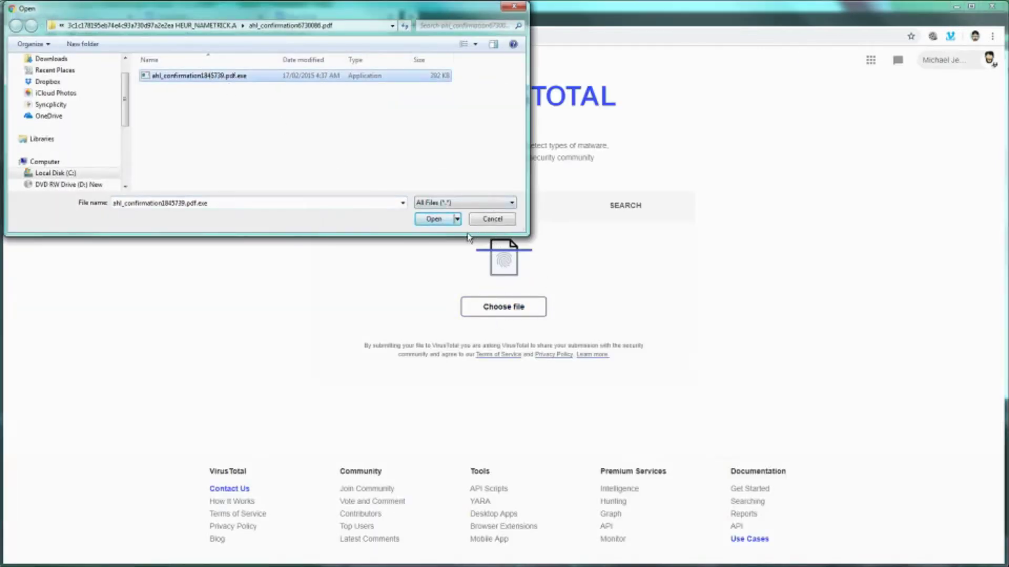
pyautogui.click(432, 220)
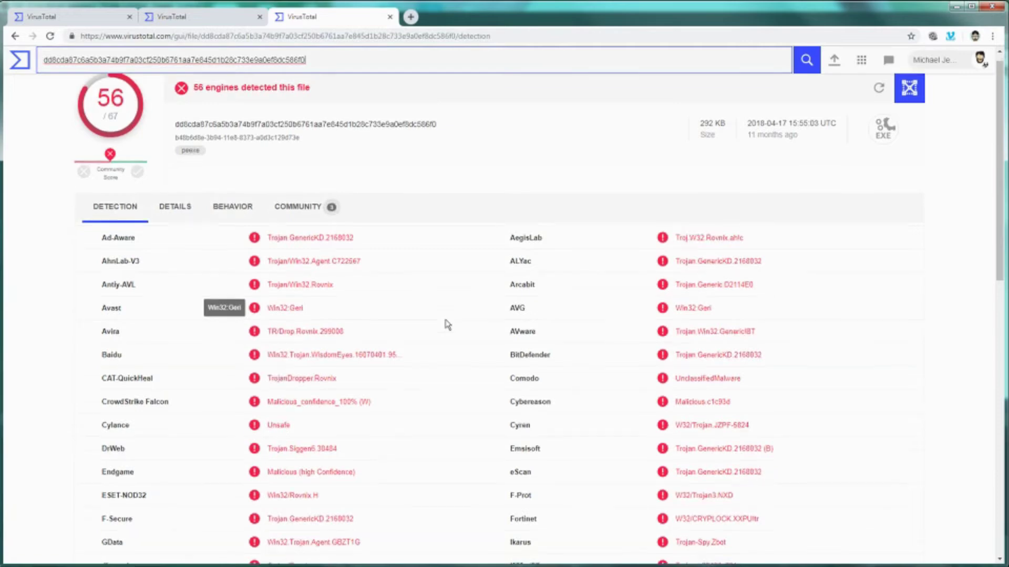
# Step: Review the antivirus engine verdicts for the submitted ahl_confirmation1845739.pdf.exe file
pyautogui.scroll(-8, 447, 324)
pyautogui.scroll(8, 447, 324)
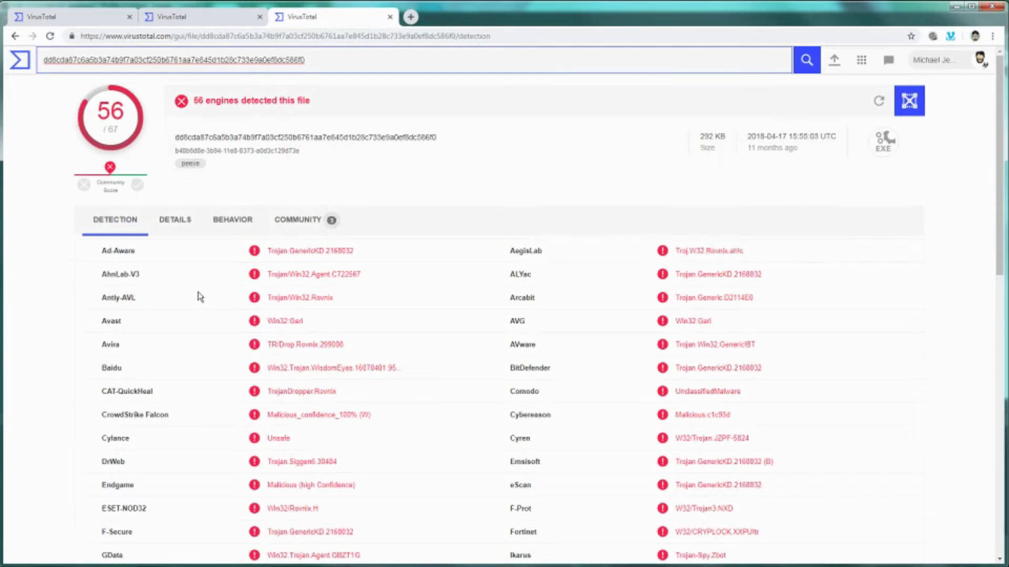
pyautogui.click(168, 227)
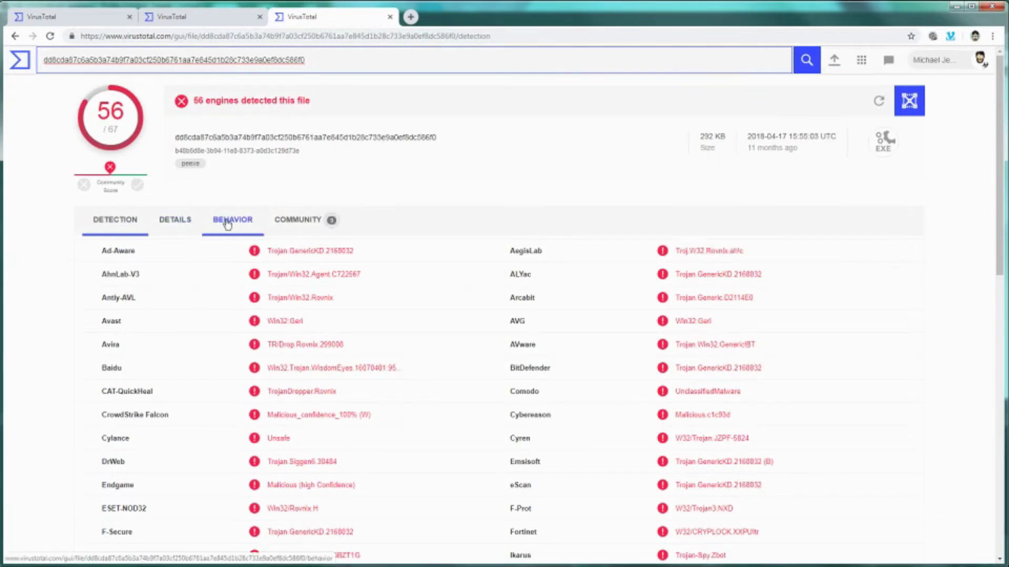
# Step: Examine the file's Tencent HABO behavior report, covering file system, registry, process and service actions, mutexes and loaded modules
pyautogui.click(227, 224)
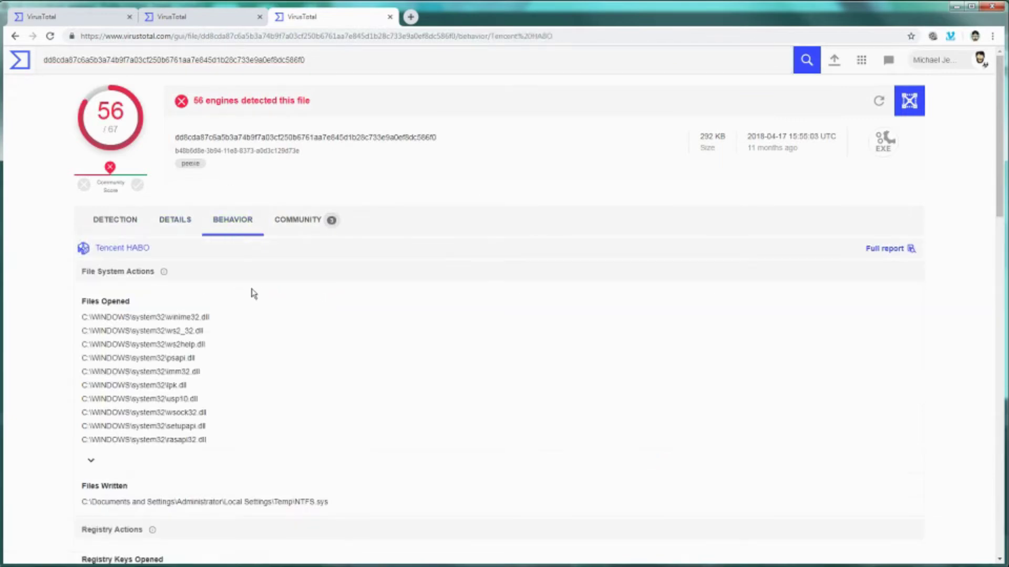
pyautogui.scroll(-2, 328, 368)
pyautogui.scroll(-4, 328, 368)
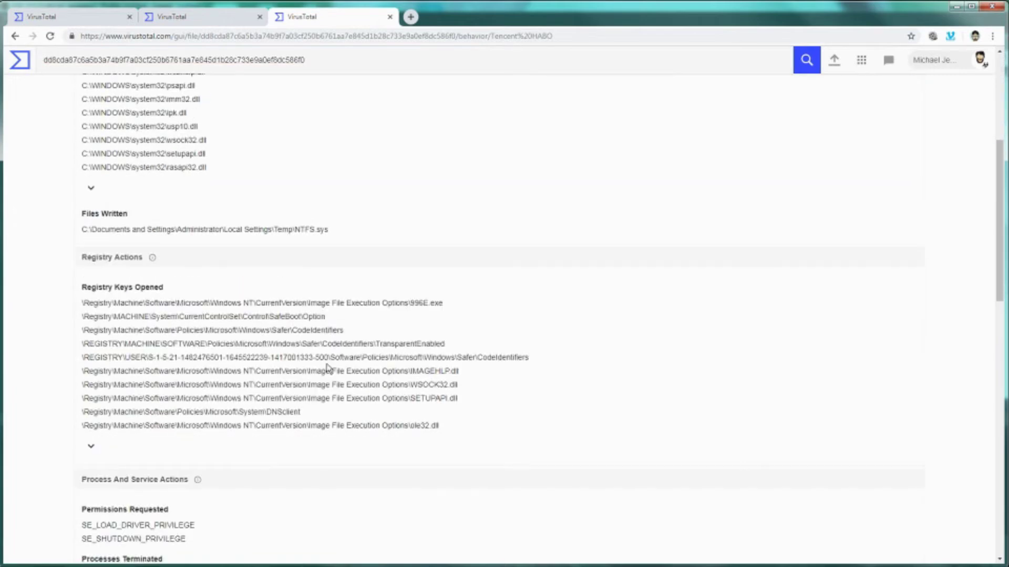
pyautogui.scroll(5, 328, 367)
pyautogui.scroll(-3, 326, 368)
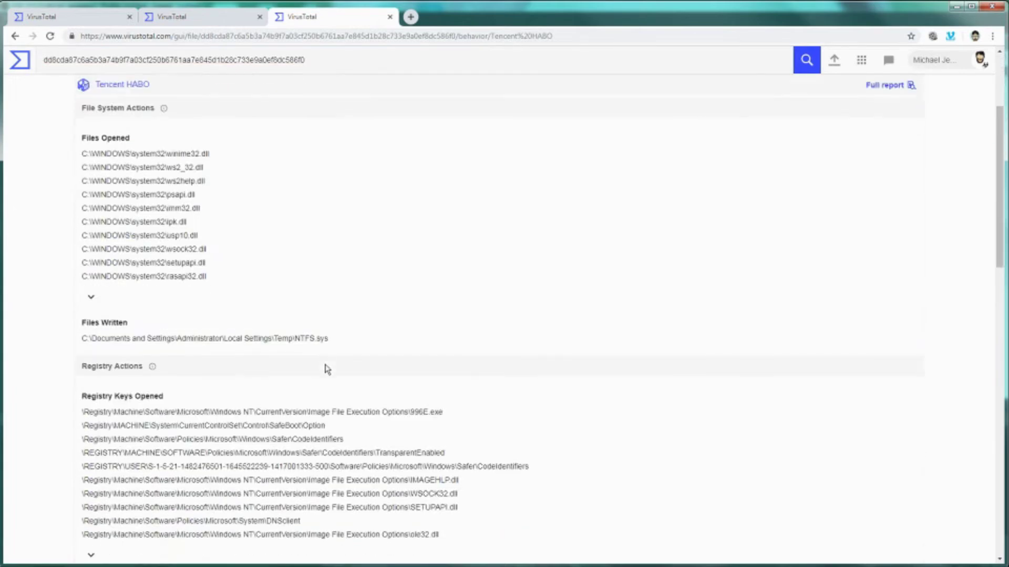
pyautogui.scroll(-3, 358, 316)
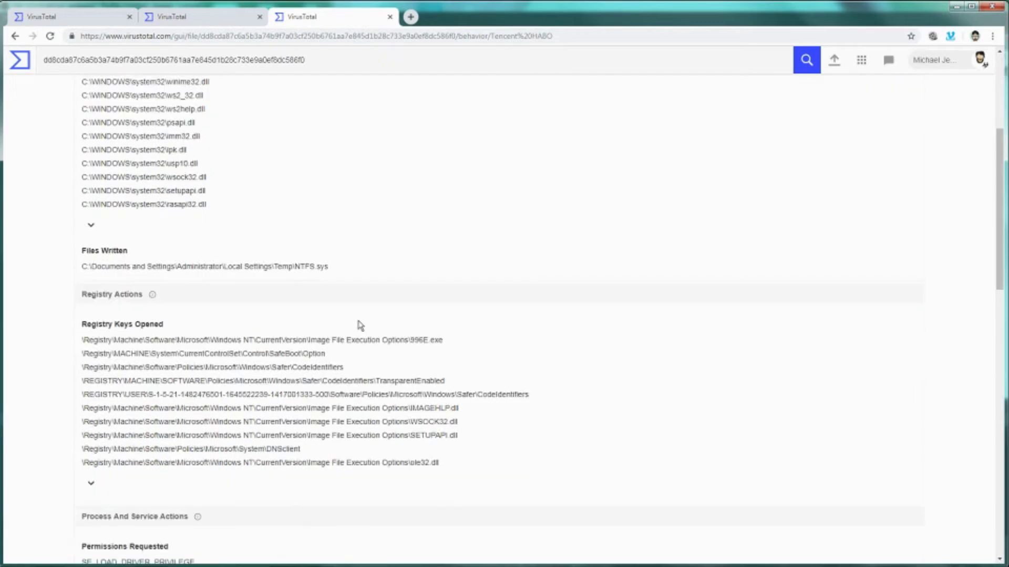
pyautogui.scroll(-5, 336, 404)
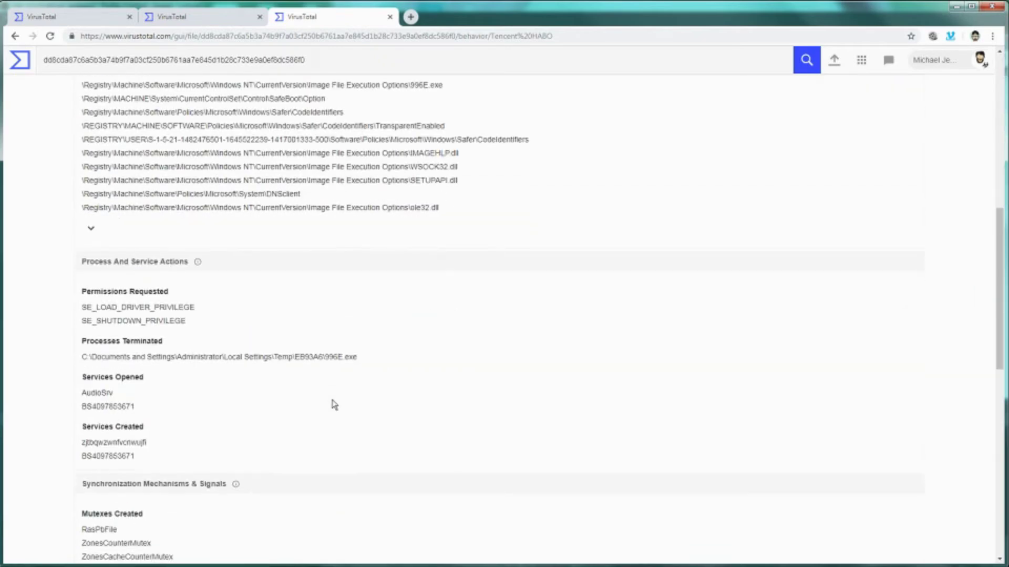
pyautogui.scroll(-2, 335, 404)
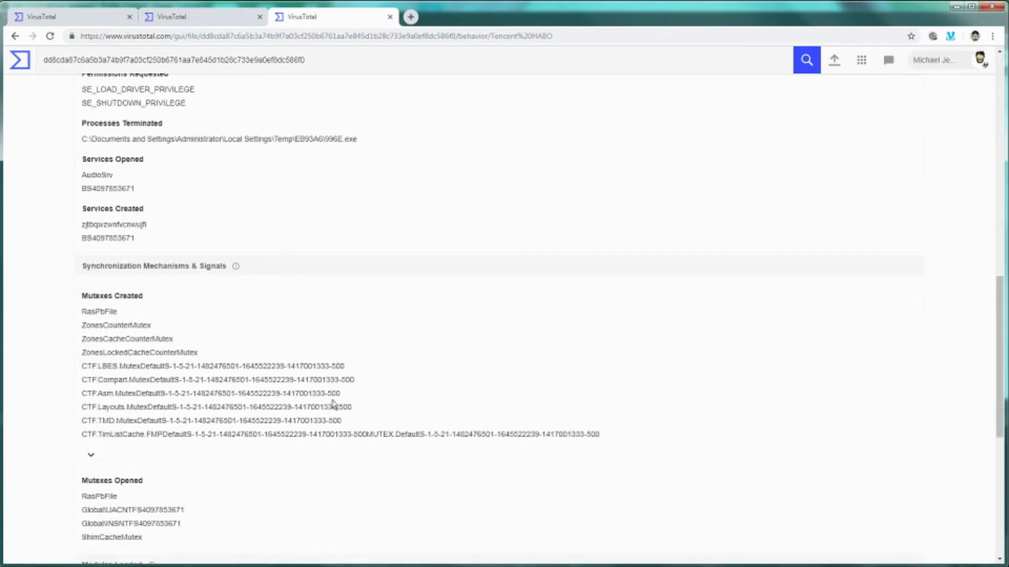
pyautogui.scroll(-6, 334, 406)
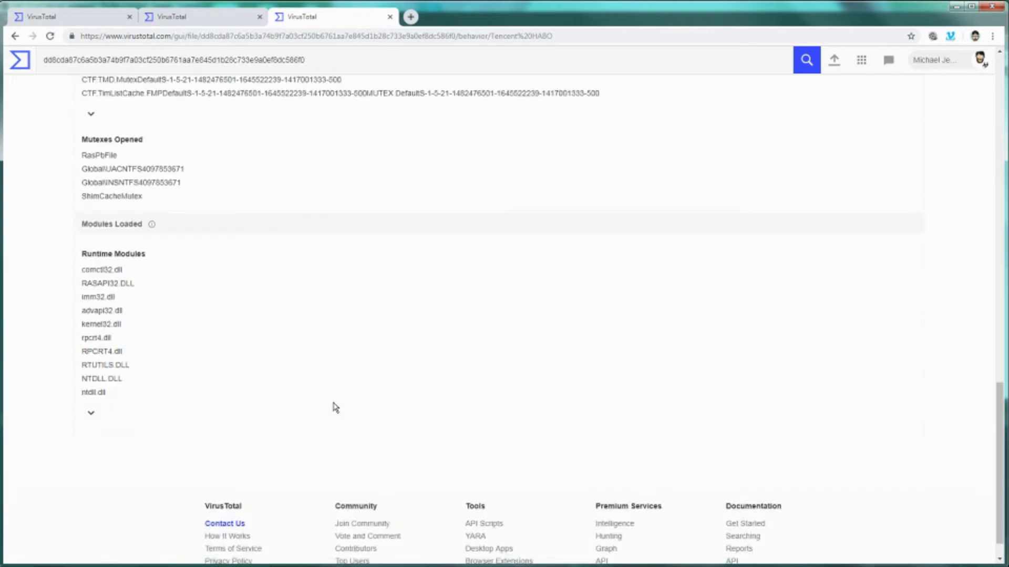
pyautogui.scroll(20, 335, 407)
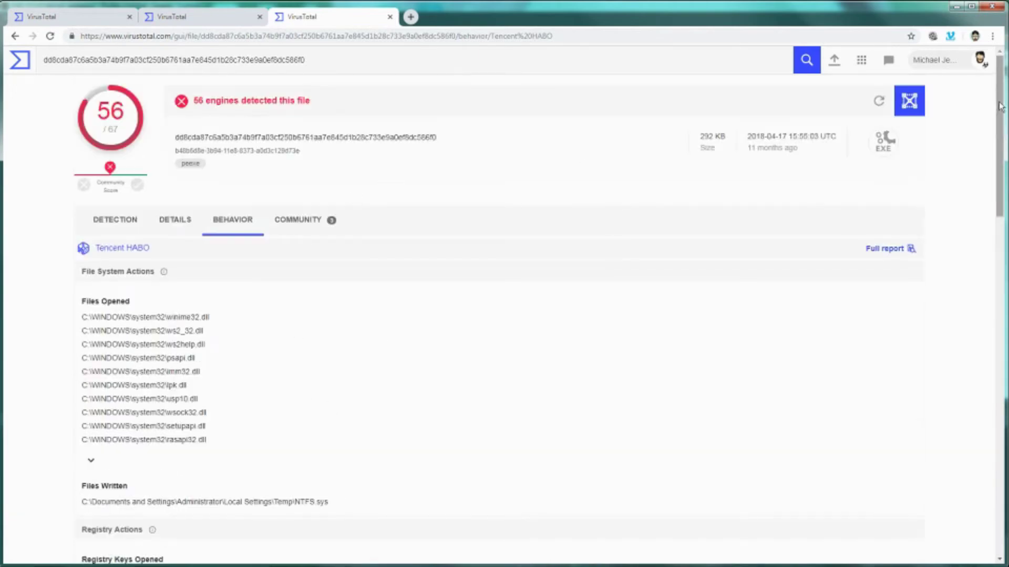
# Step: Open the scanned file in VirusTotal Graph, check its node and move it within the graph
pyautogui.click(909, 101)
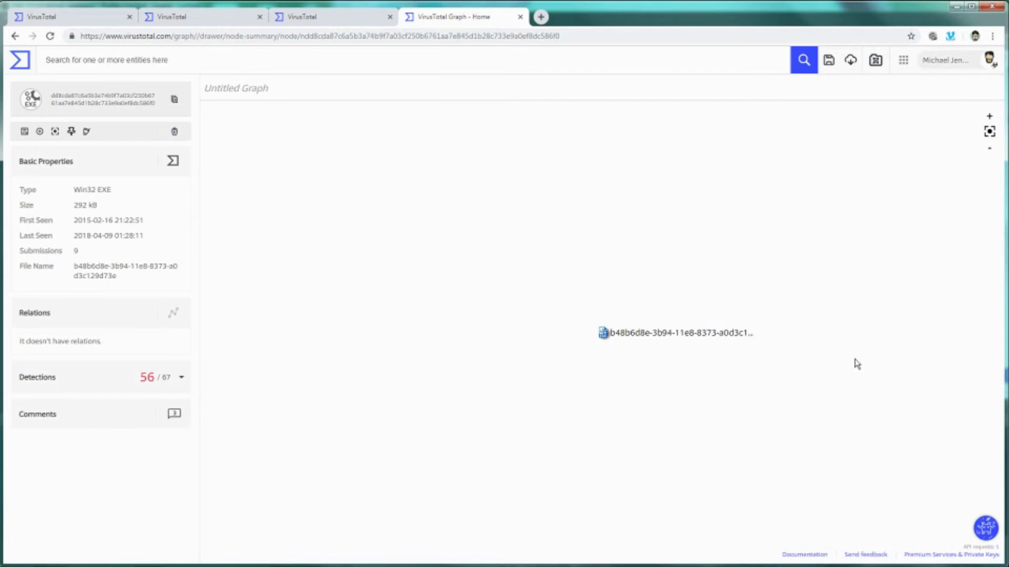
pyautogui.moveTo(604, 335)
pyautogui.moveTo(642, 344); pyautogui.dragTo(530, 322)
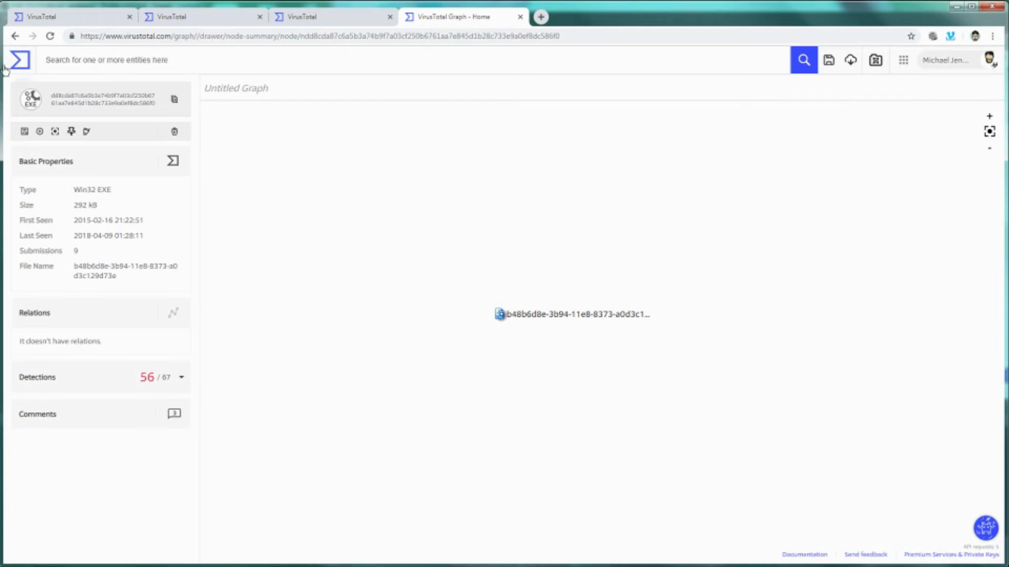
# Step: Return to the VirusTotal home page and submit 074567035.exe from the __new folder for scanning
pyautogui.moveTo(16, 65)
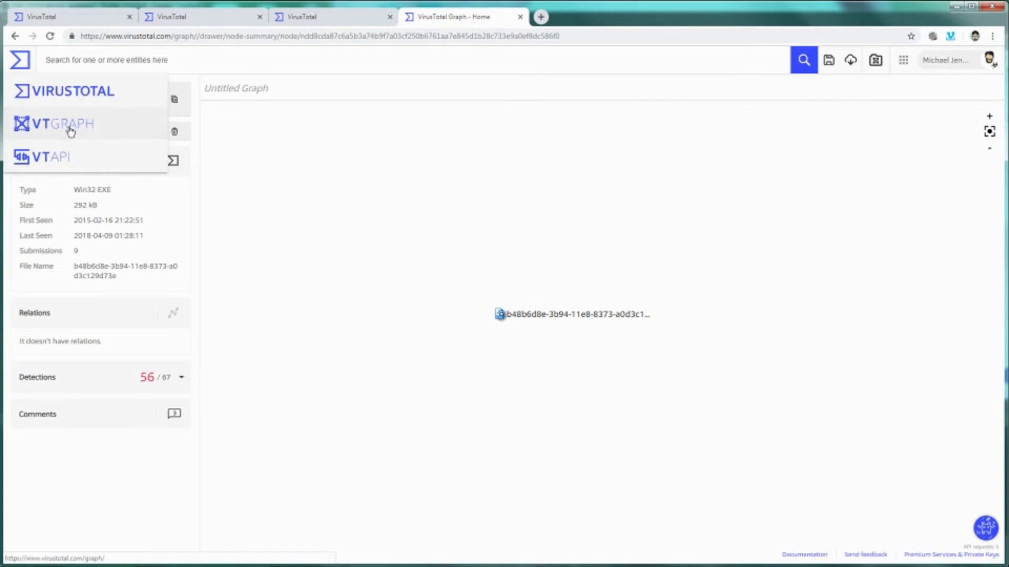
pyautogui.click(62, 91)
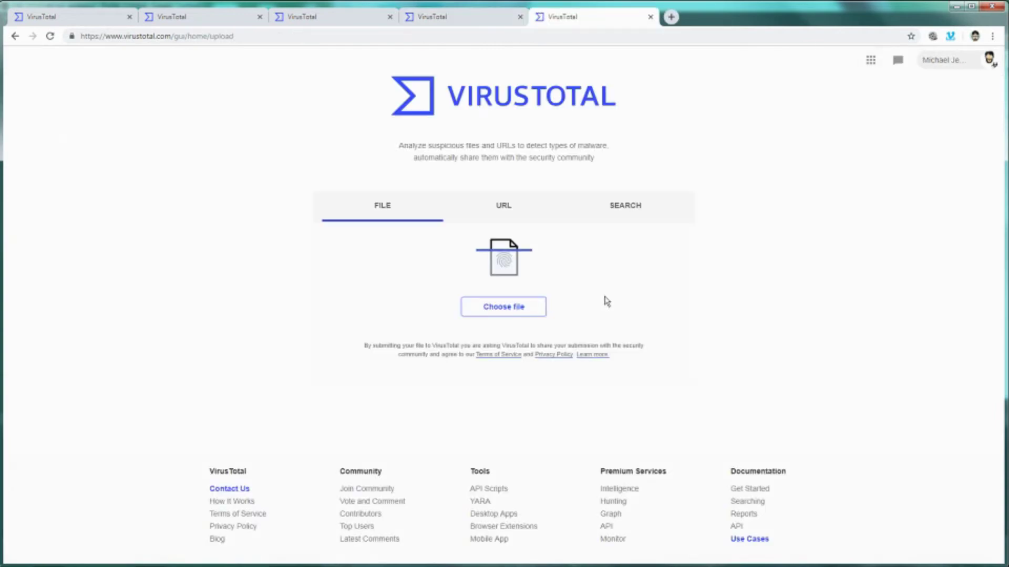
pyautogui.click(504, 310)
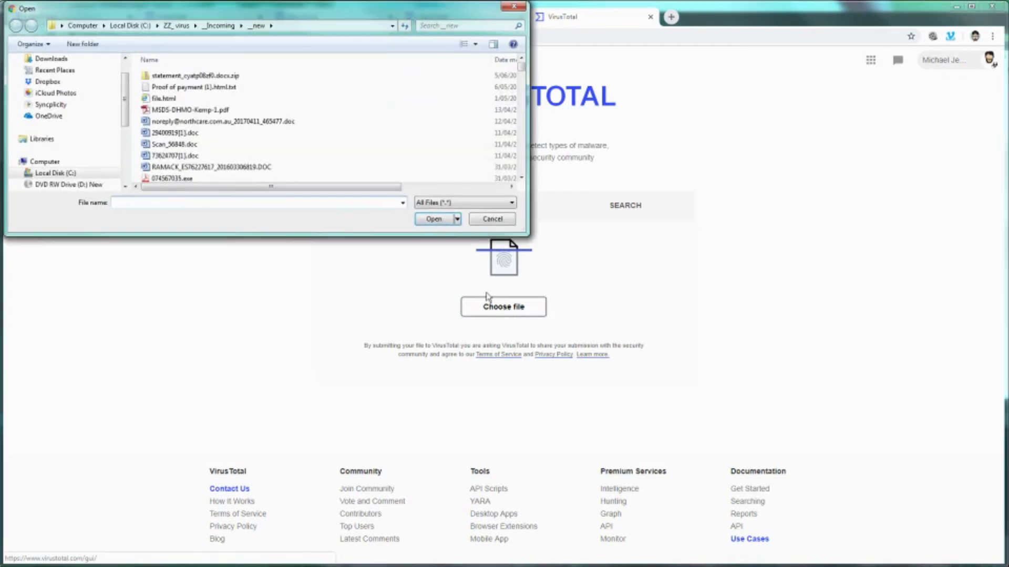
pyautogui.click(185, 179)
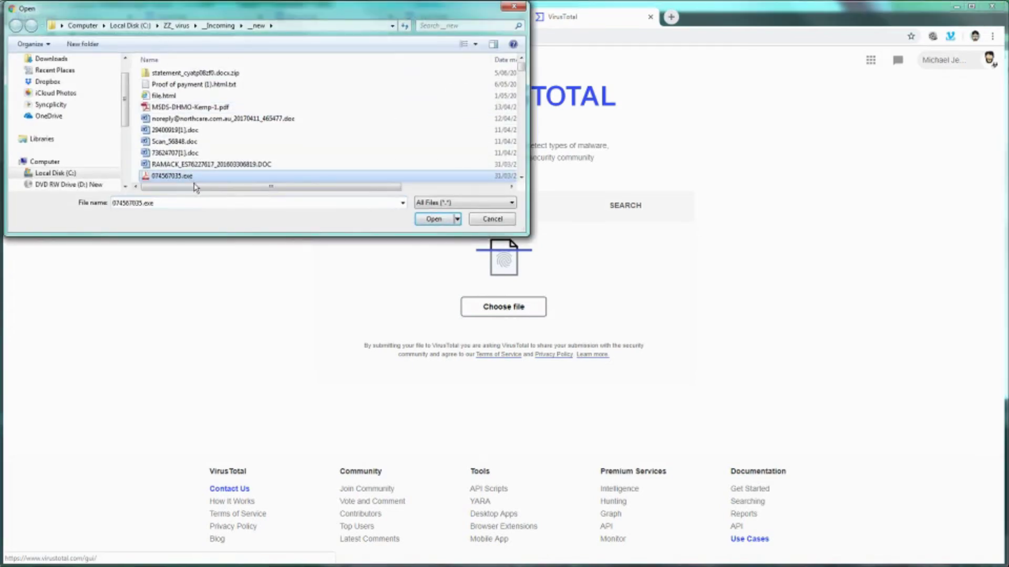
pyautogui.click(436, 219)
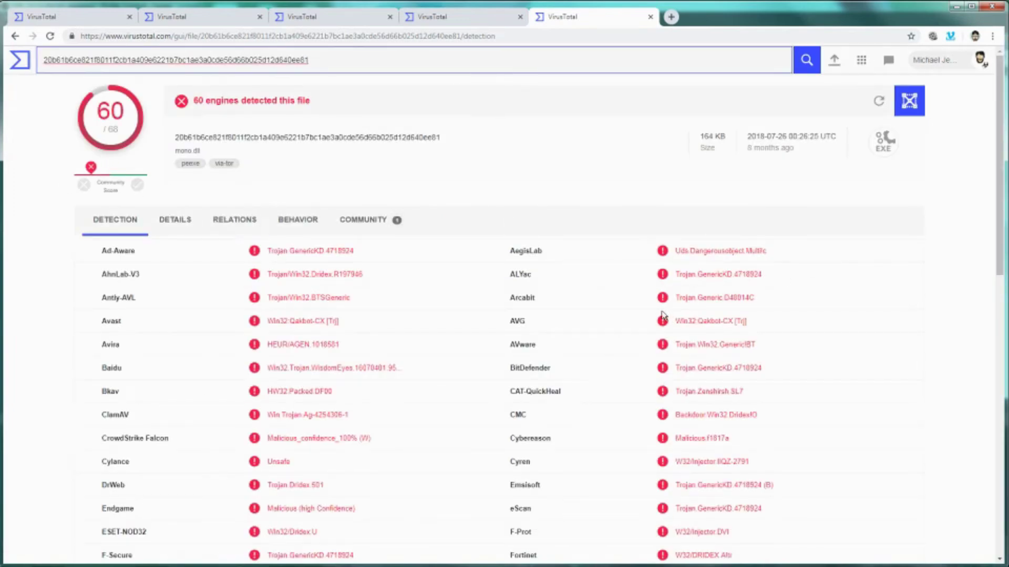
# Step: Check the file's graph summary and contacted domains under its relations, and open its behavior report
pyautogui.click(225, 223)
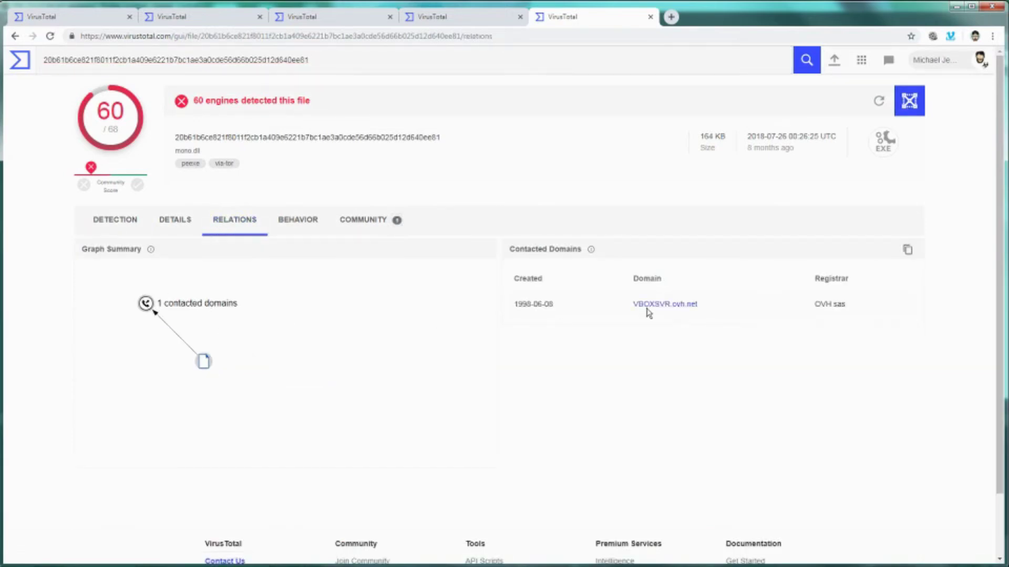
pyautogui.click(295, 221)
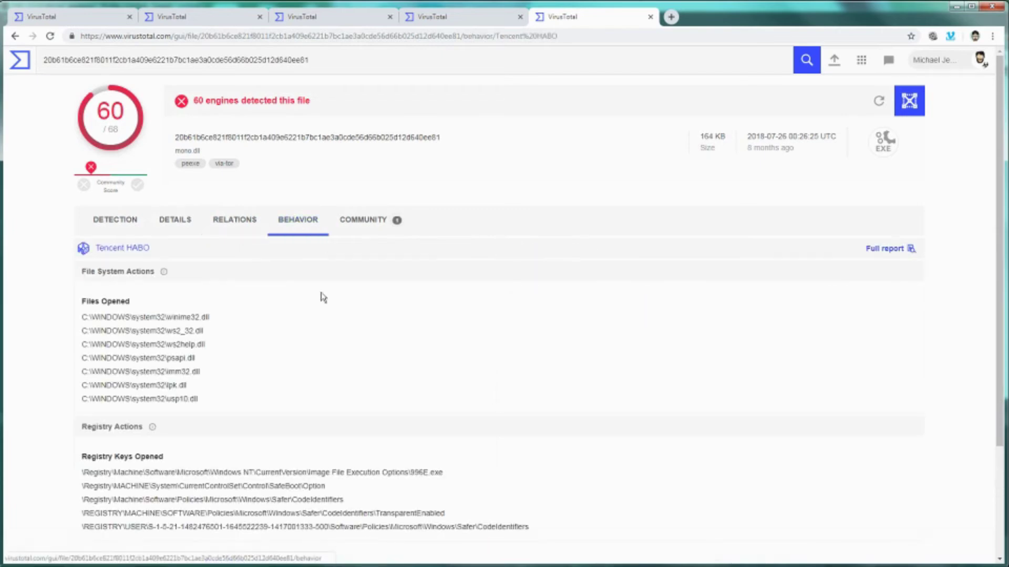
# Step: Review the file system and registry actions in the Tencent HABO behavior report and open the file in VirusTotal Graph
pyautogui.scroll(-3, 335, 401)
pyautogui.scroll(3, 337, 401)
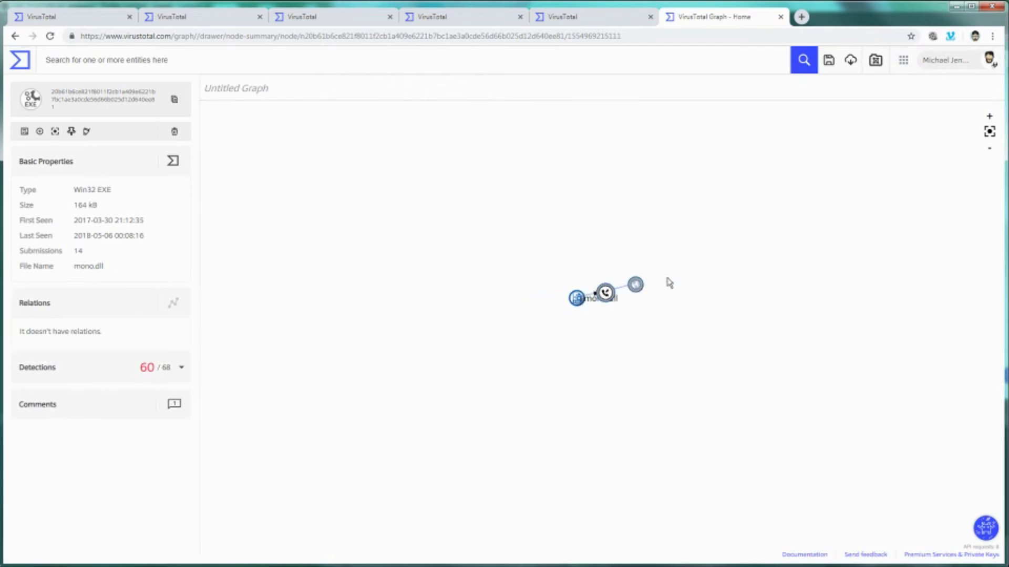
# Step: Move the mono.dll node to another place in the graph and try editing the graph's title
pyautogui.moveTo(581, 299); pyautogui.dragTo(428, 338)
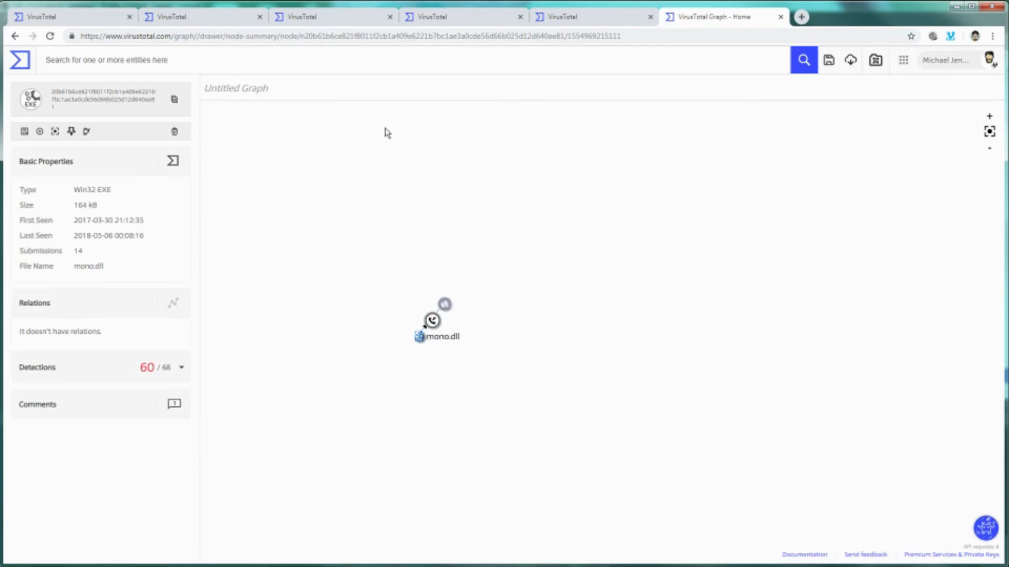
pyautogui.click(254, 88)
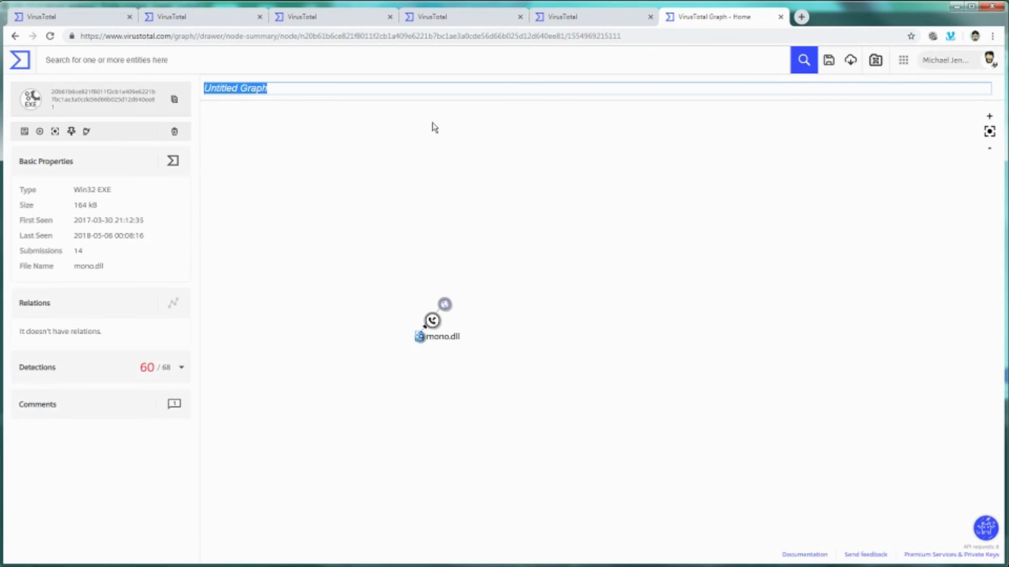
pyautogui.write('Ad')
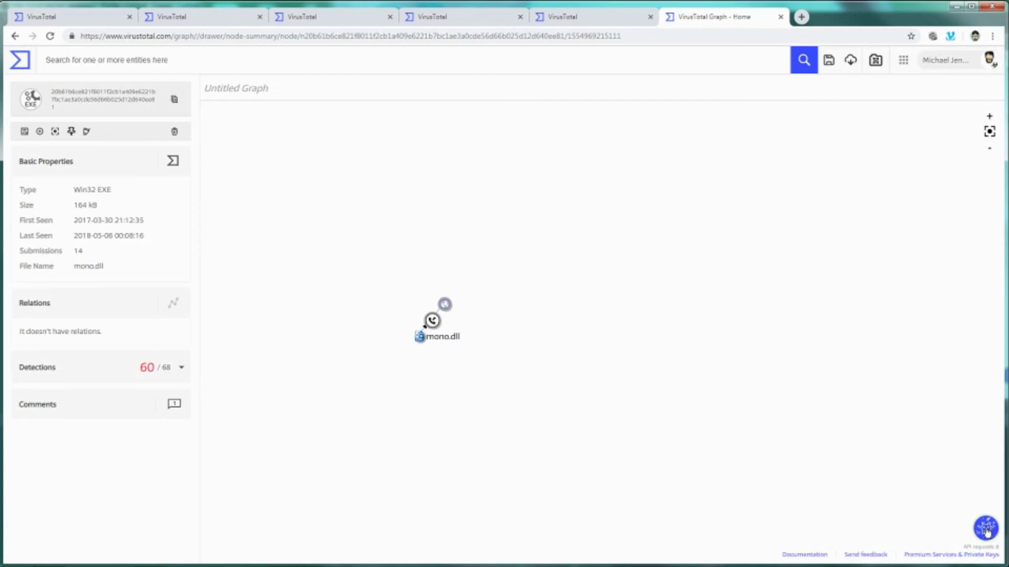
# Step: Go through the VT Graph guided tour, covering workspace, node types, color coding, summaries, actions, commonalities, collaboration and sharing, and close it
pyautogui.click(986, 531)
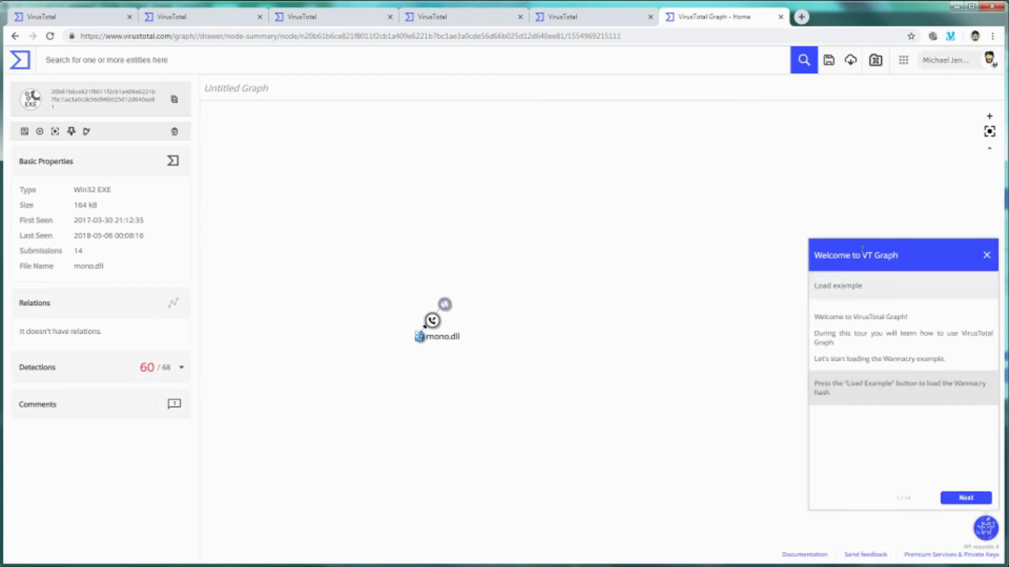
pyautogui.click(966, 499)
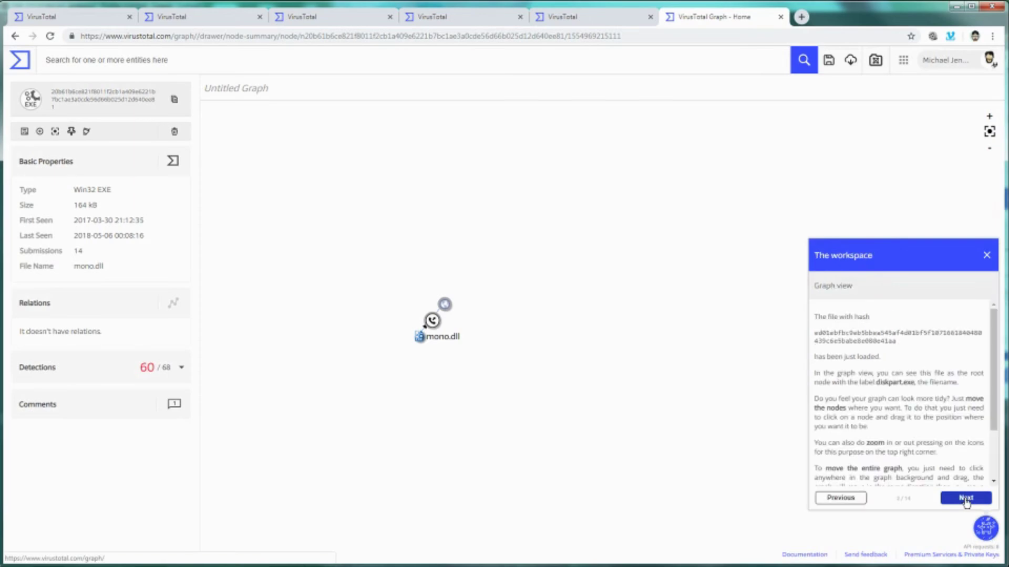
pyautogui.click(965, 499)
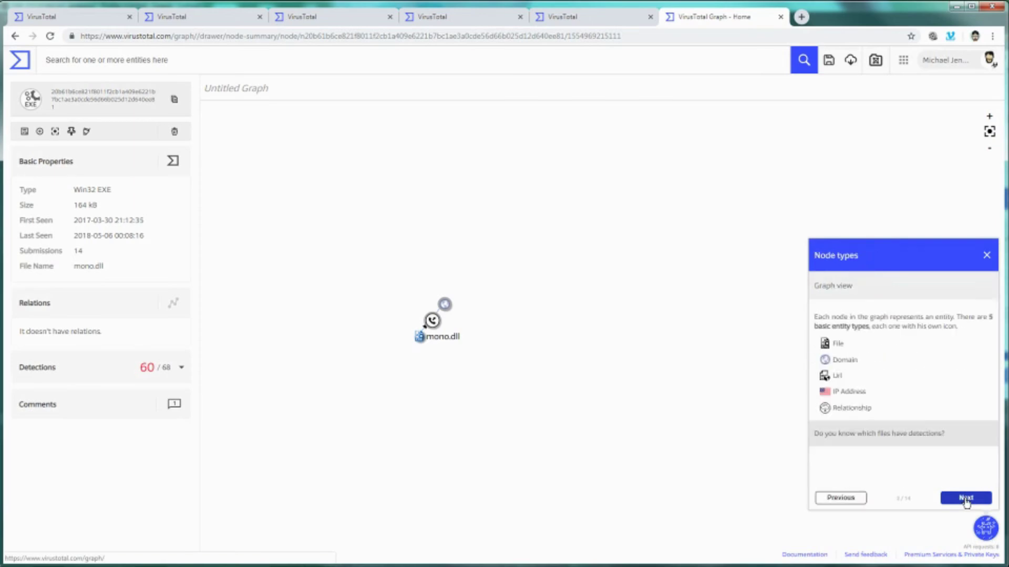
pyautogui.click(965, 499)
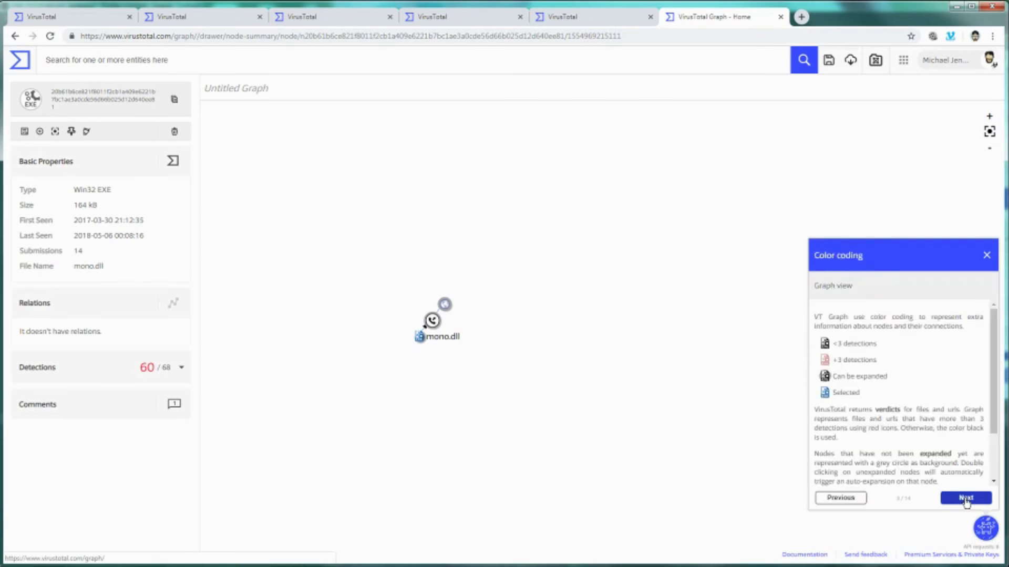
pyautogui.click(966, 499)
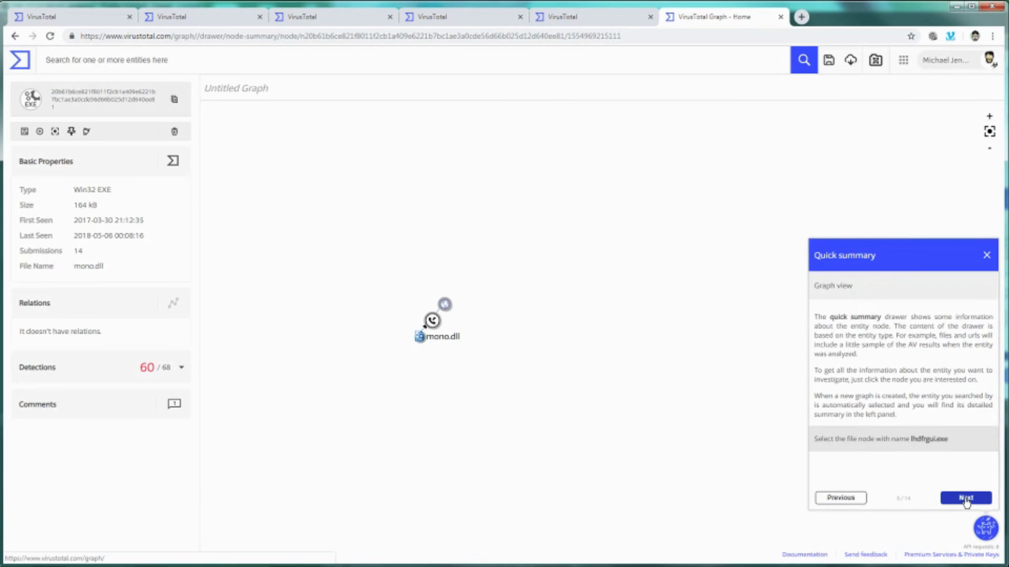
pyautogui.click(966, 499)
pyautogui.click(966, 499)
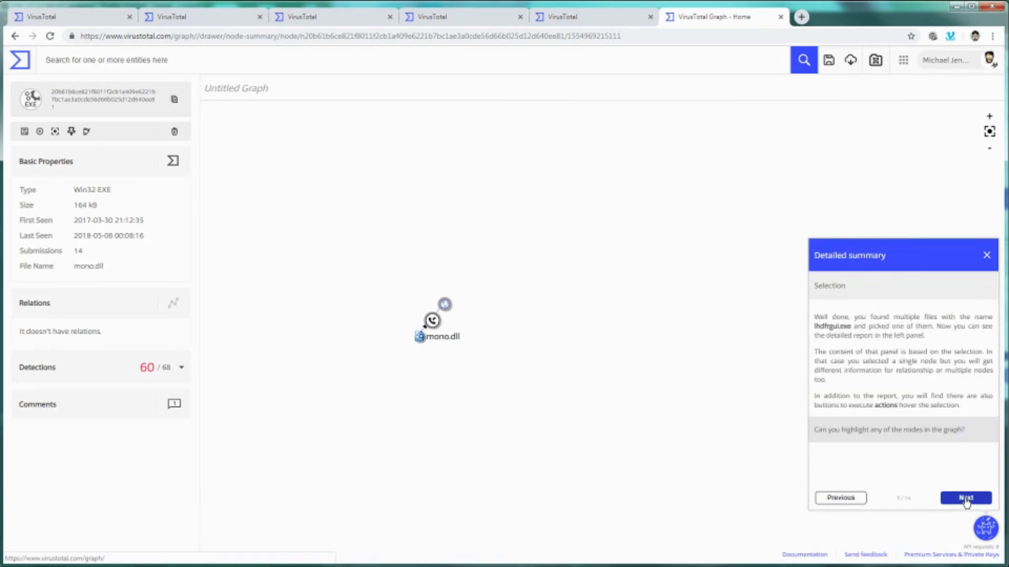
pyautogui.click(965, 499)
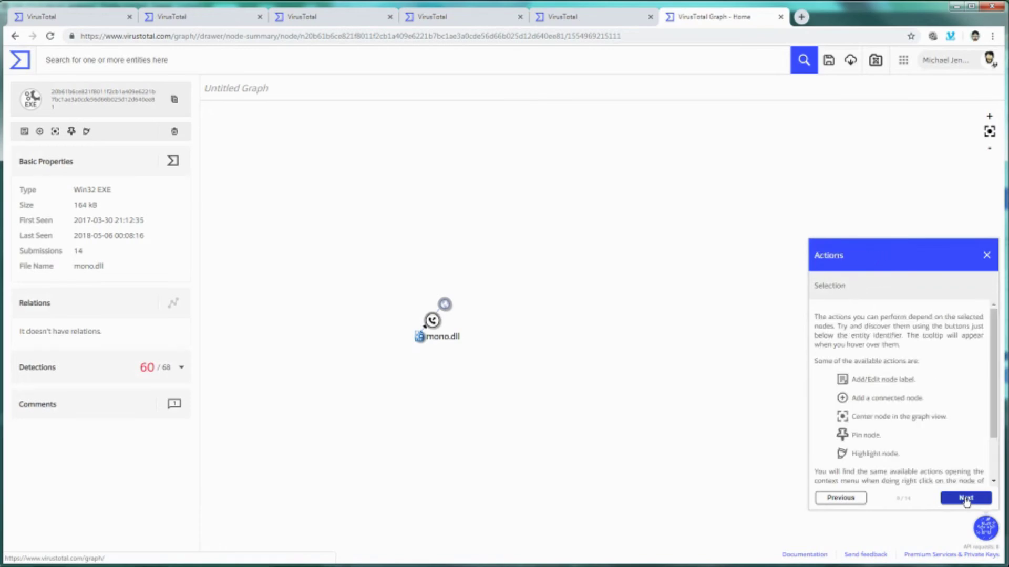
pyautogui.click(965, 499)
pyautogui.click(966, 499)
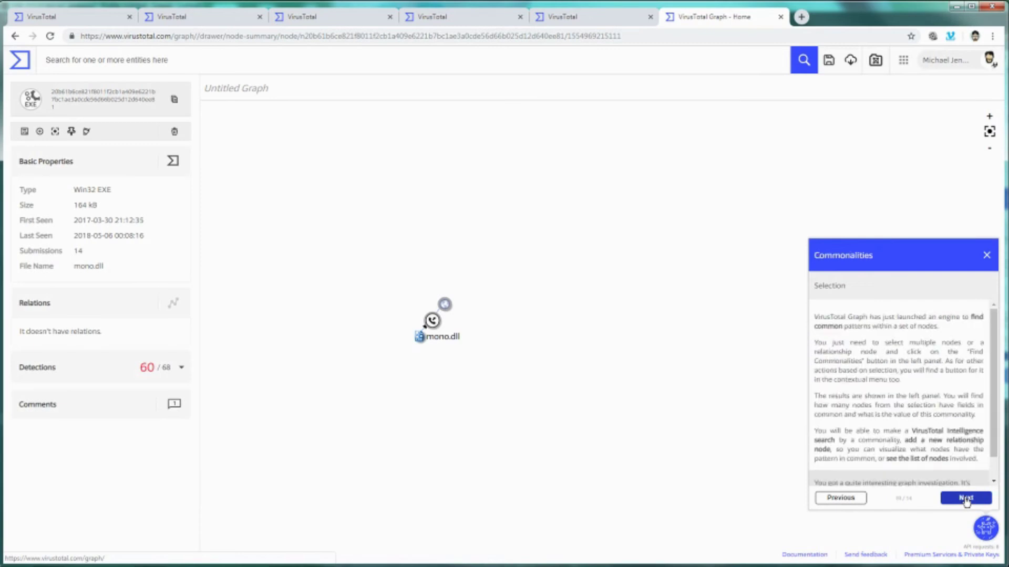
pyautogui.click(965, 499)
pyautogui.click(965, 499)
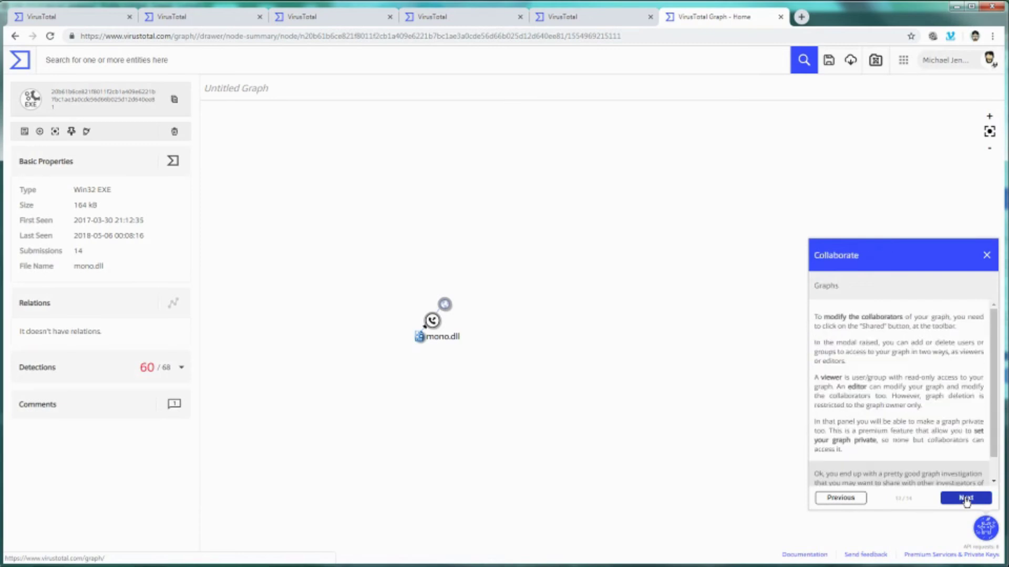
pyautogui.click(965, 499)
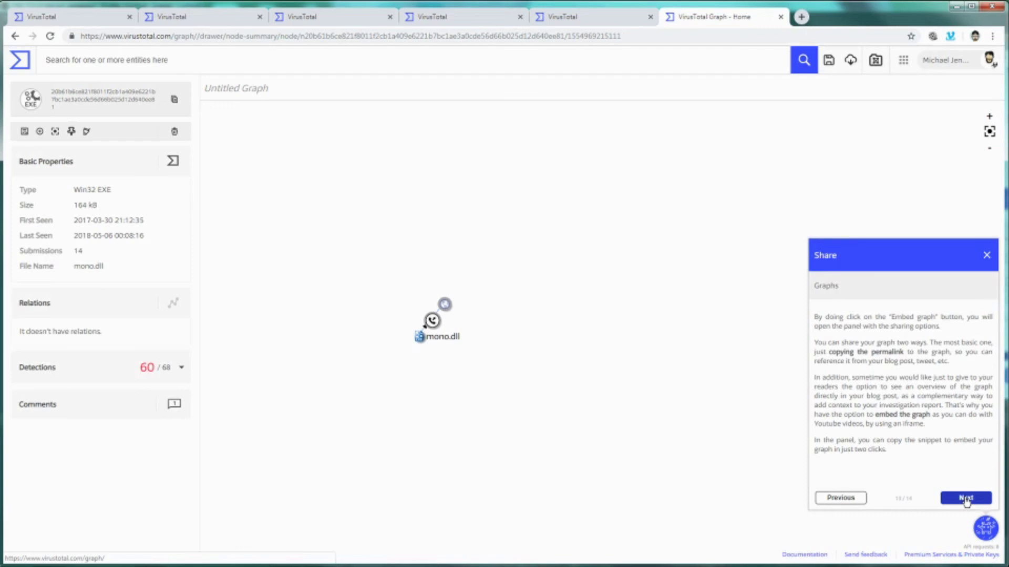
pyautogui.click(965, 499)
pyautogui.click(986, 256)
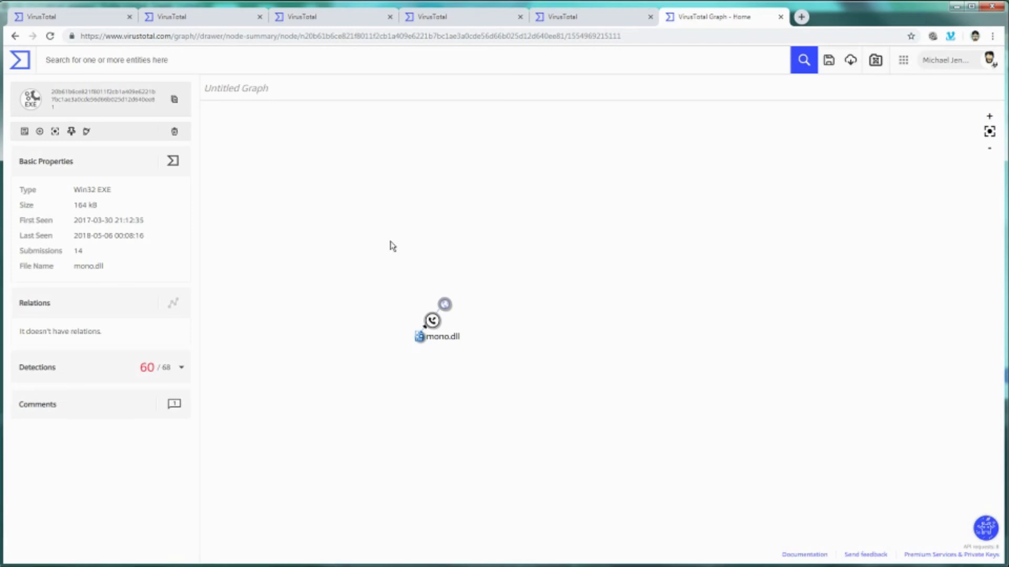
# Step: Leave the graph view and return to the main VirusTotal home page
pyautogui.moveTo(20, 60)
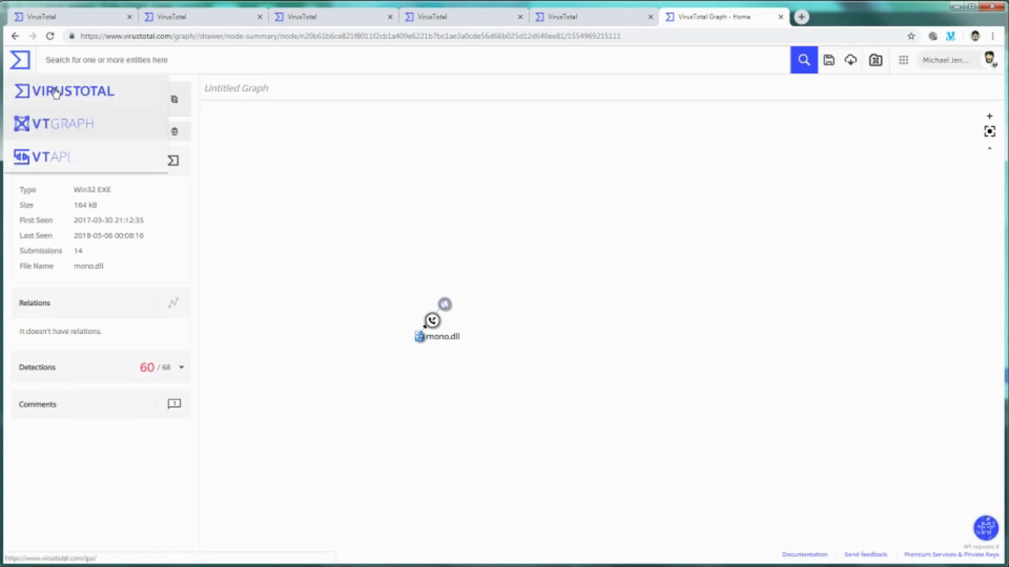
pyautogui.click(56, 93)
pyautogui.click(561, 98)
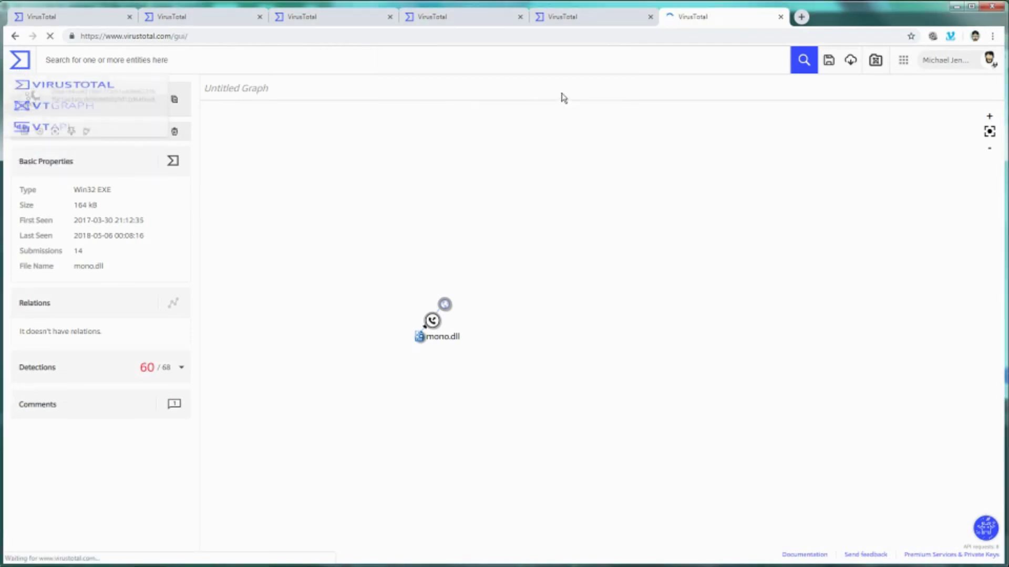